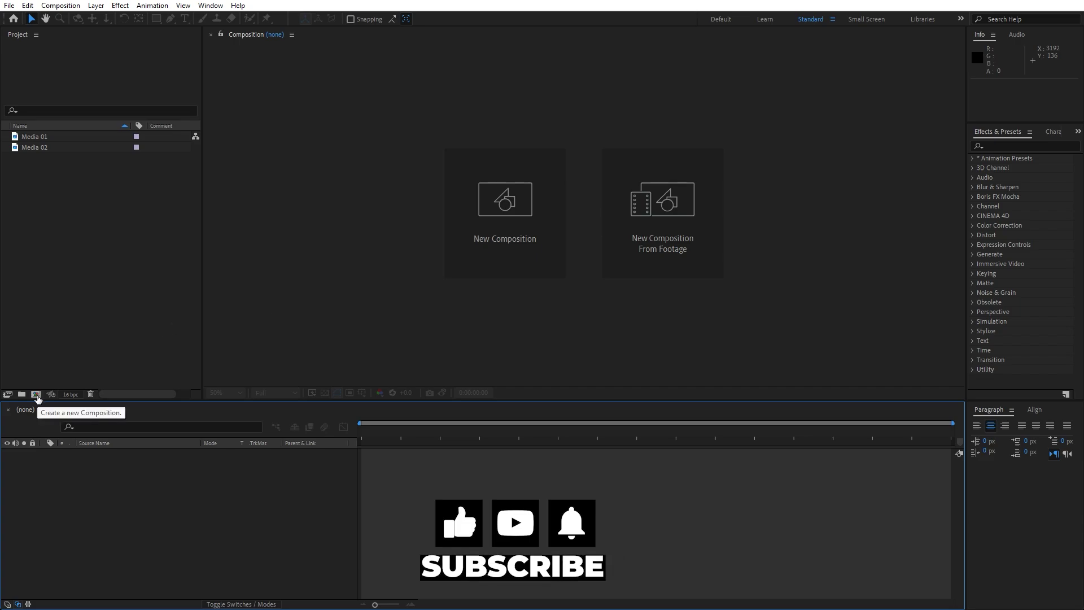
Create a new composition named Final and add Media 01 to its timeline.
left_click(36, 394)
type("Final")
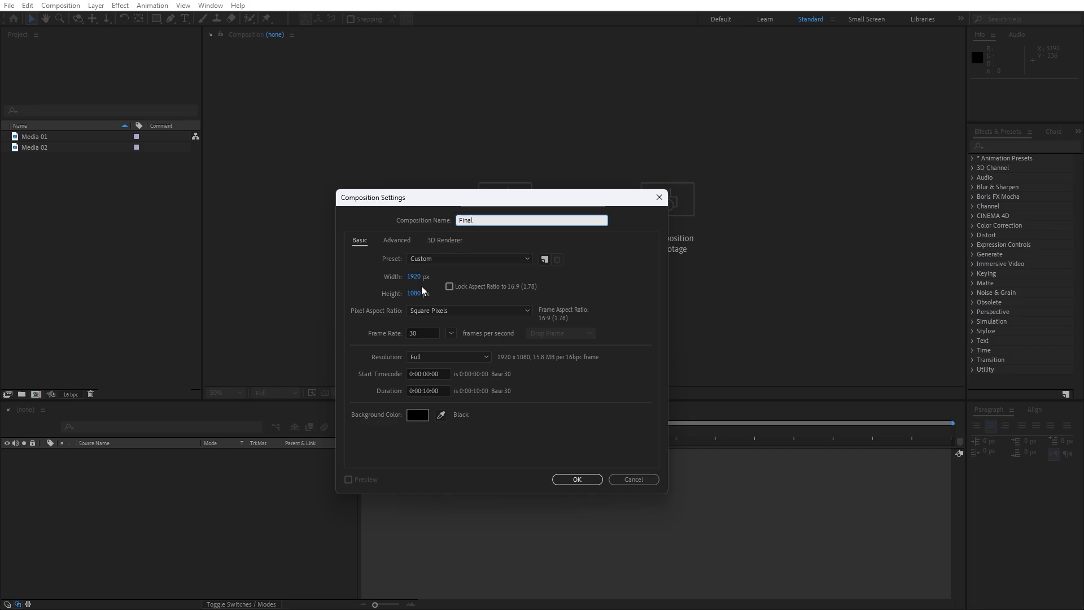
left_click(577, 479)
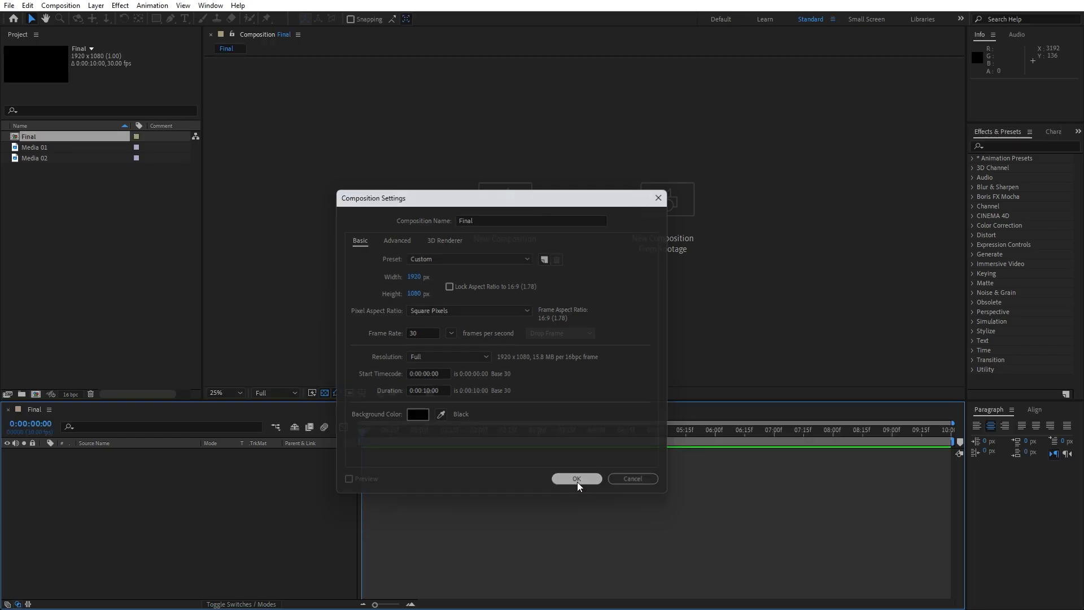
left_click(40, 148)
left_click_drag(38, 146, 133, 506)
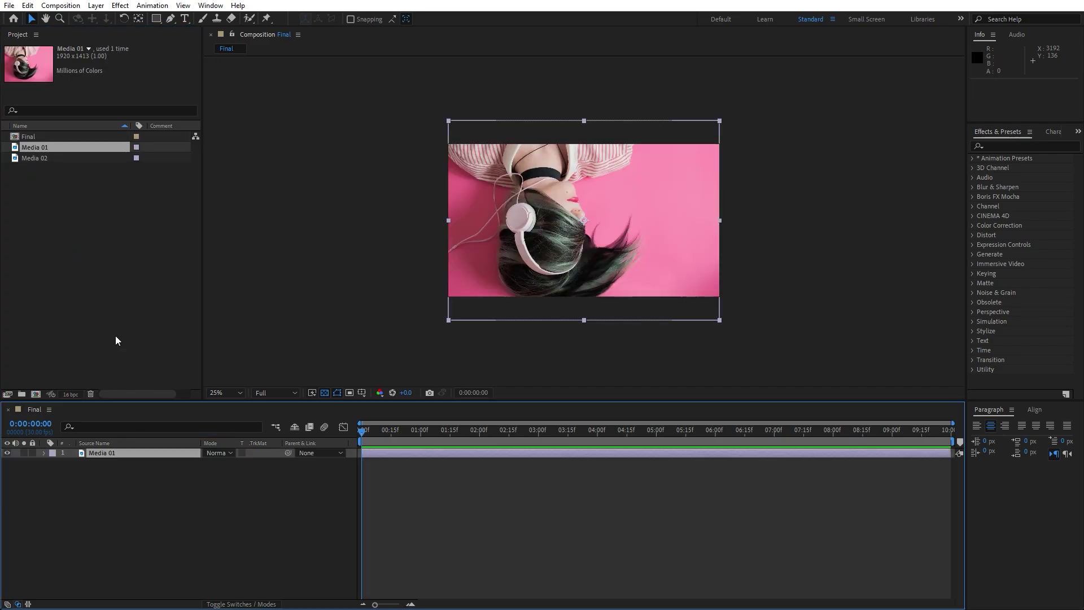
Add a black 1920 x 1080 solid named Transition above the Media 01 layer.
right_click(131, 496)
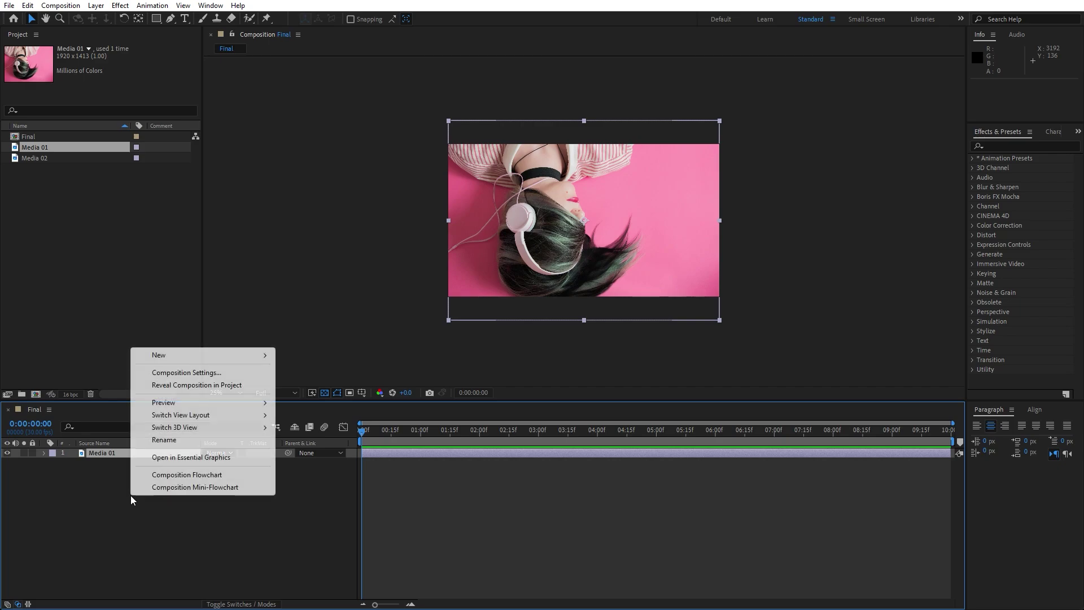
mouse_move(174, 350)
left_click(312, 386)
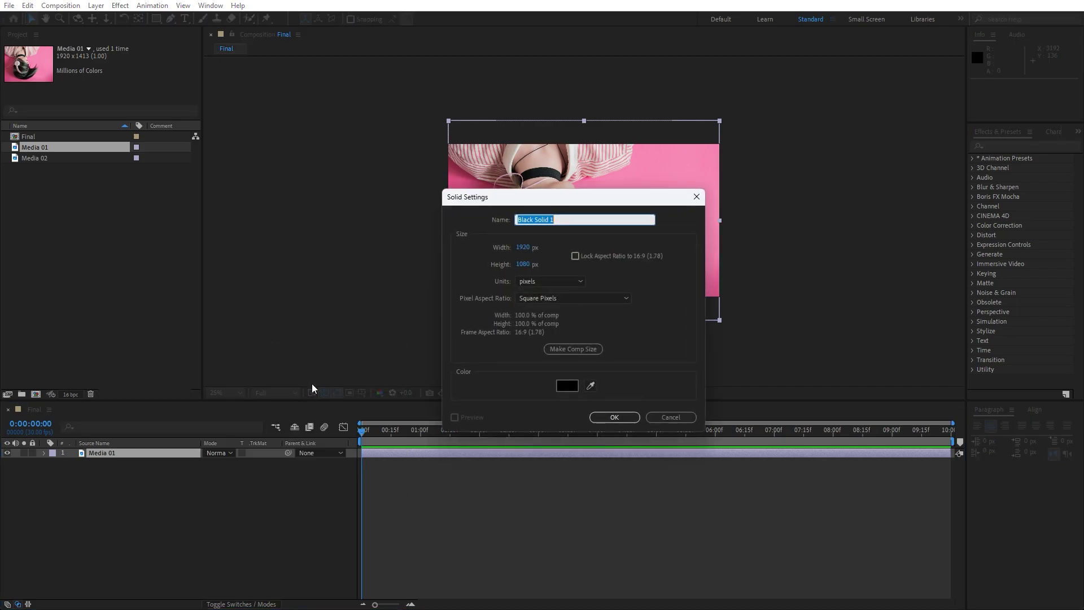
type("Transty")
type("ition")
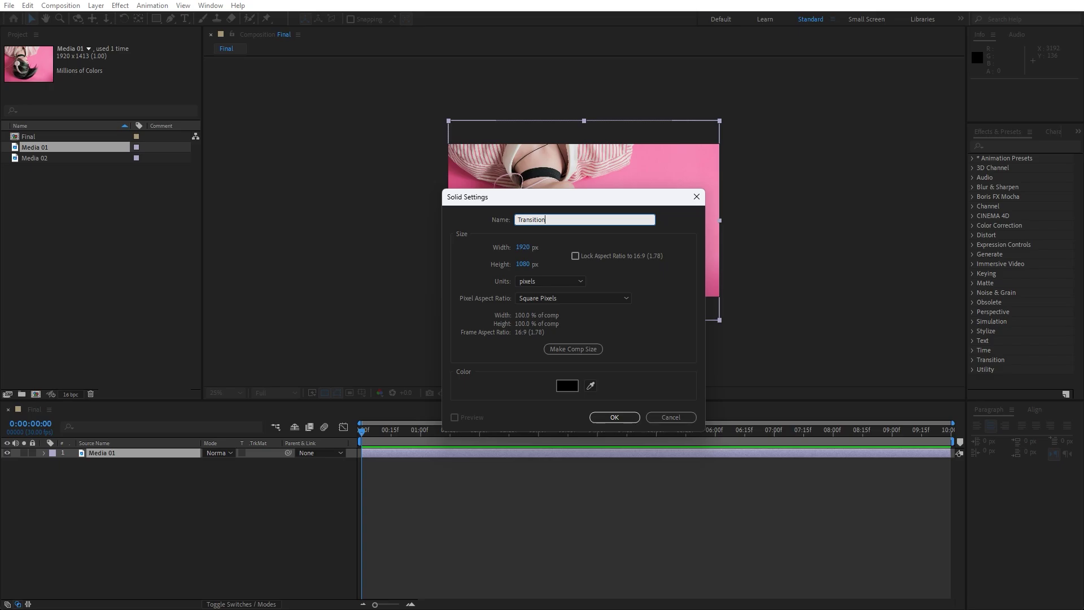
left_click(614, 417)
Find the Venetian Blinds transition effect and apply it to the Transition layer.
left_click(989, 147)
type("venet")
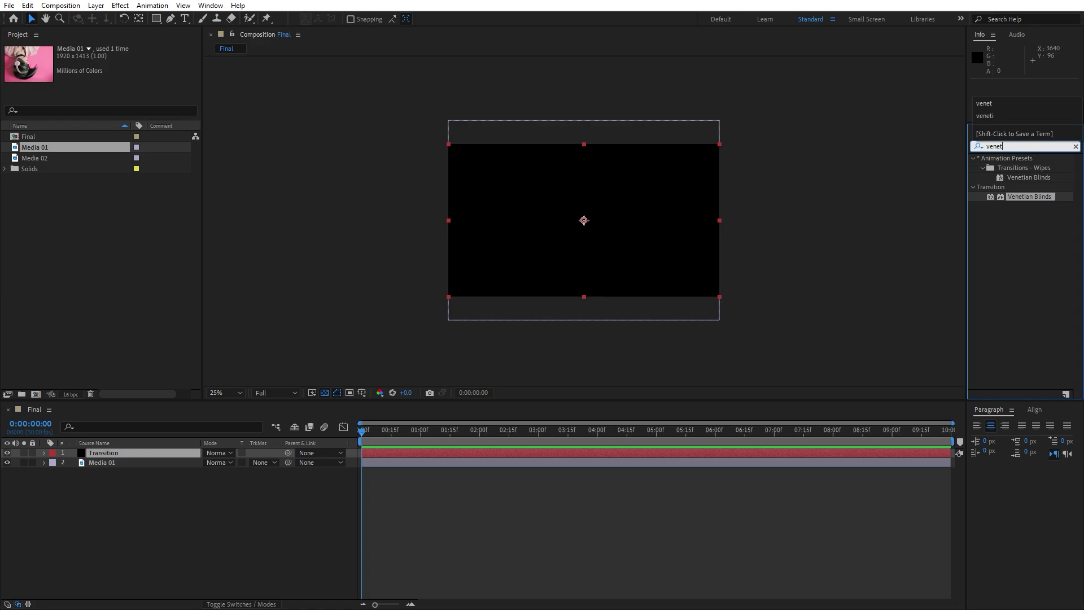
left_click_drag(1029, 196, 141, 455)
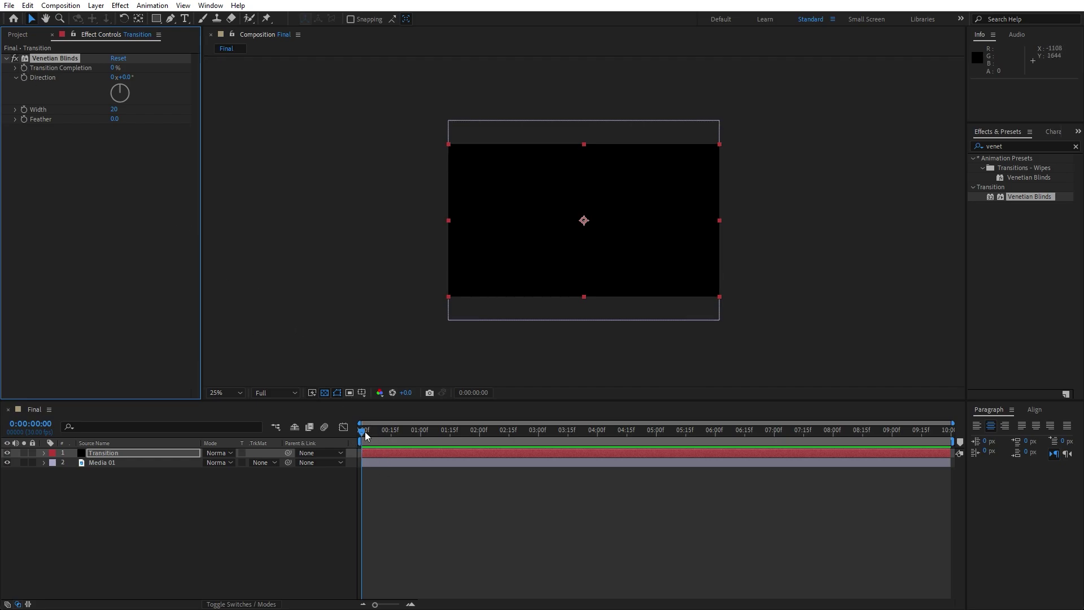
Add a Transition Completion keyframe at the composition's start and set it to 100%.
left_click(24, 68)
left_click(113, 68)
type("100")
key("Return")
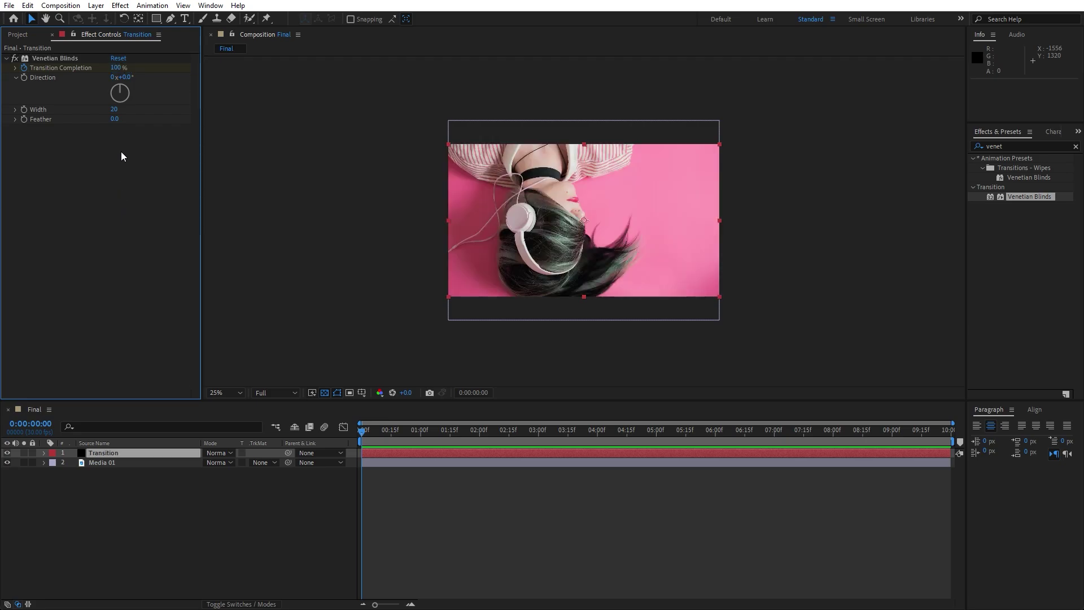
Set the Venetian Blinds direction to 45° and the width to 200.
left_click(125, 77)
type("45")
key("Return")
left_click(118, 110)
type("200")
key("Return")
Set Transition Completion to 0% at 0:00:01:01 to add the second keyframe.
left_click_drag(367, 432, 422, 432)
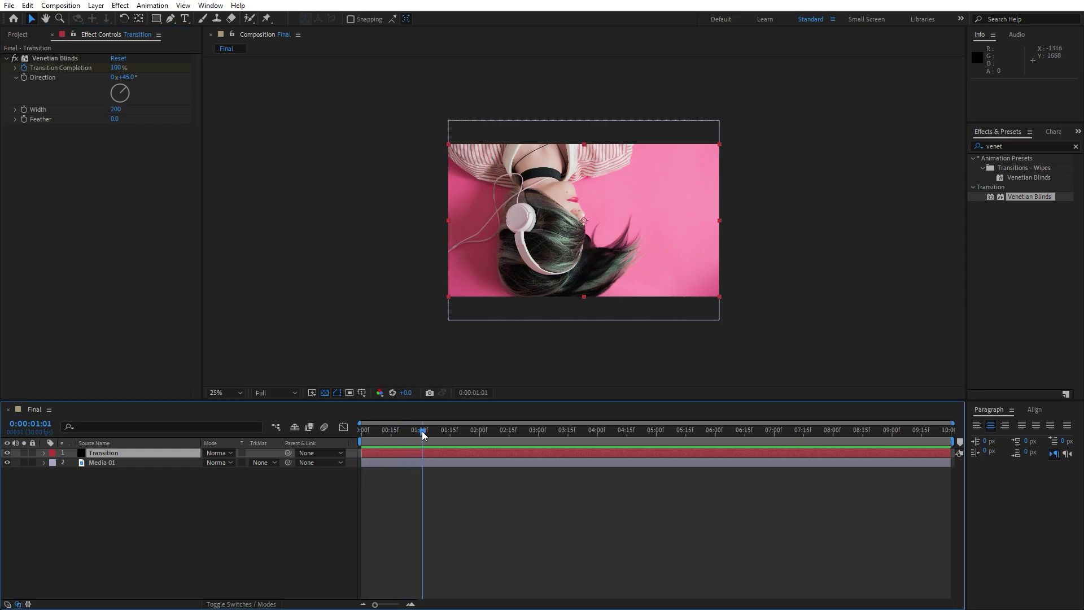
left_click(117, 67)
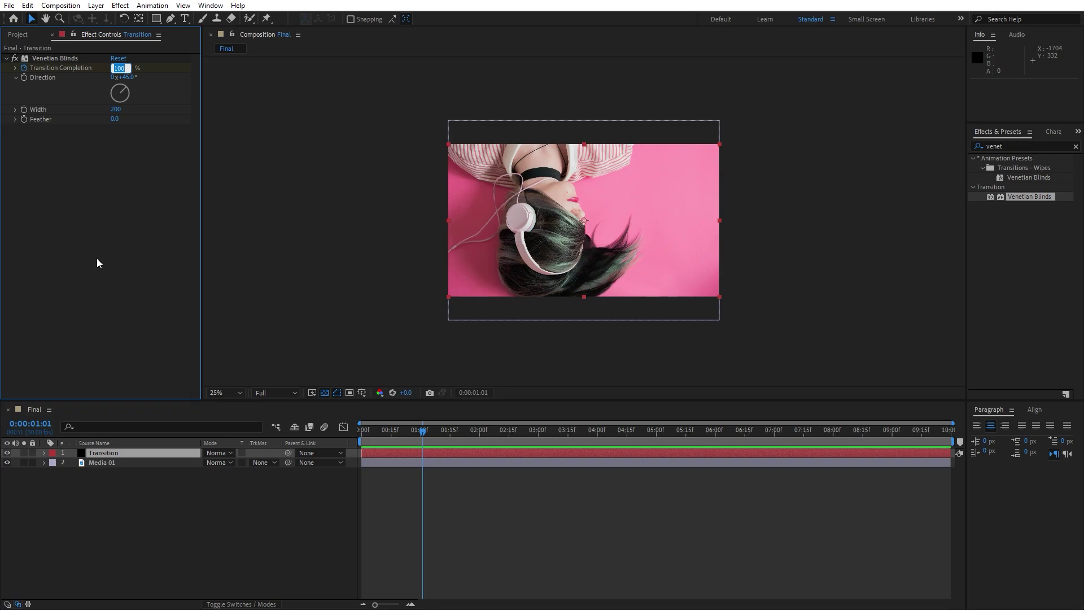
type("0")
key("Return")
left_click(155, 548)
Ease the Transition layer's two Transition Completion keyframes and reshape their speed curve in the Graph Editor for a fast start.
left_click(115, 452)
key("u")
left_click_drag(447, 472, 329, 495)
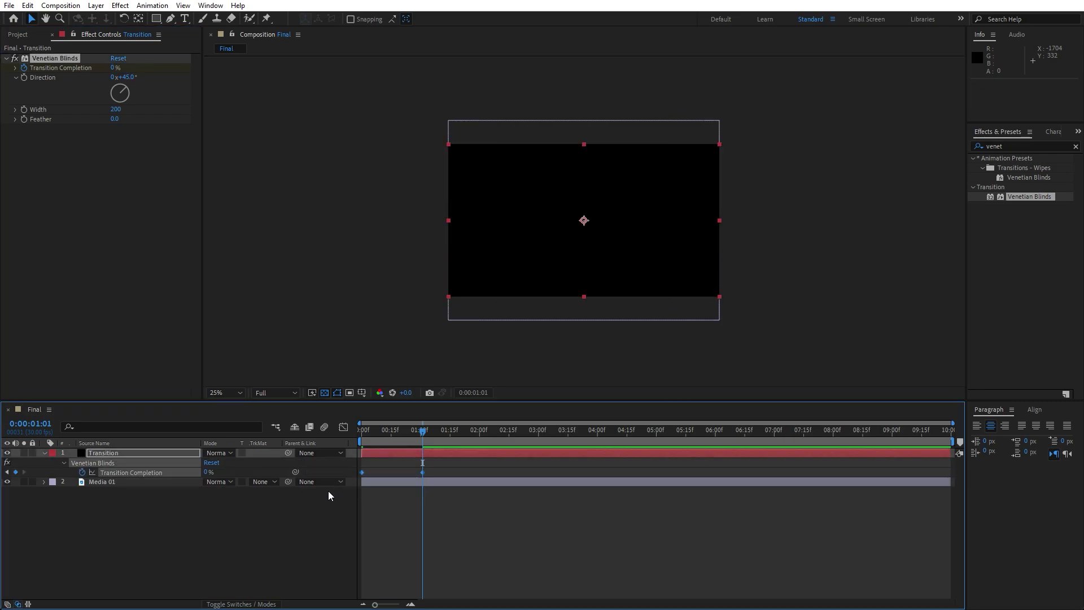
left_click(344, 427)
left_click_drag(452, 484, 365, 458)
left_click(343, 426)
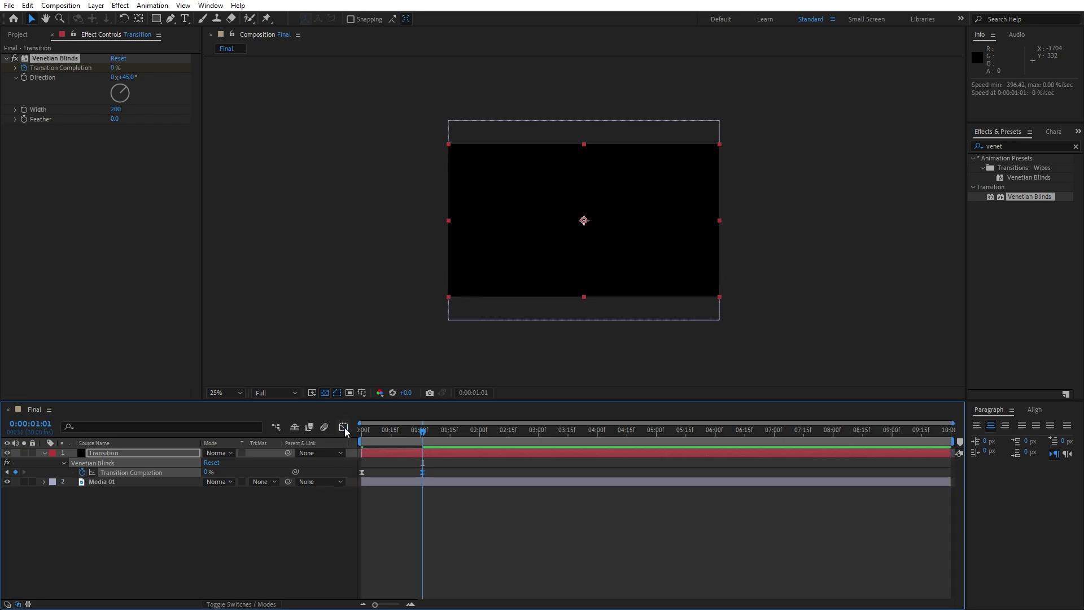
left_click(44, 453)
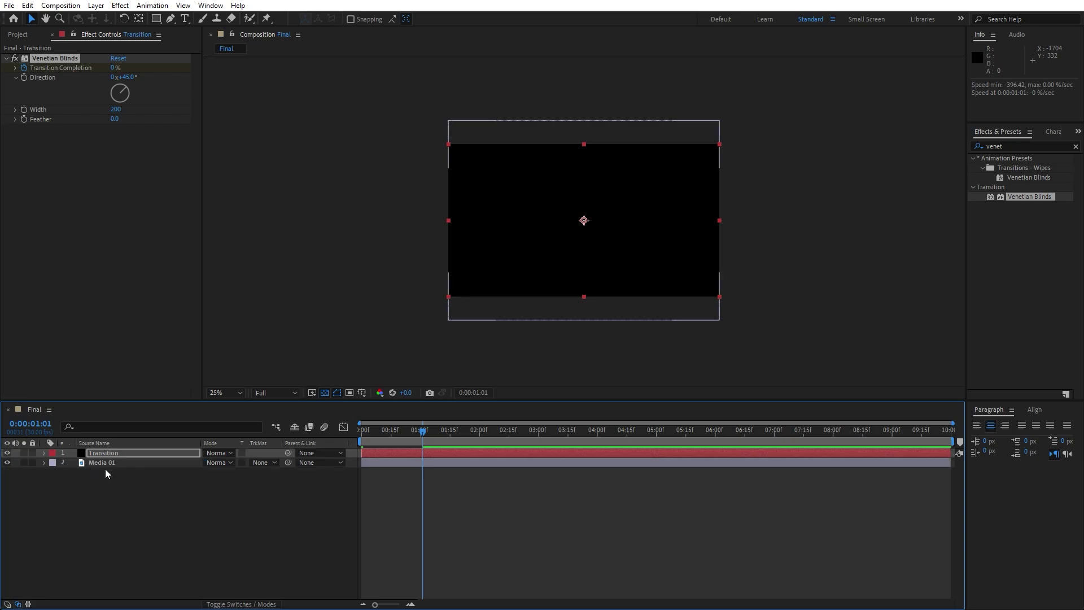
Set the Media 01 layer's track matte to Alpha Matte "Transition".
left_click(262, 462)
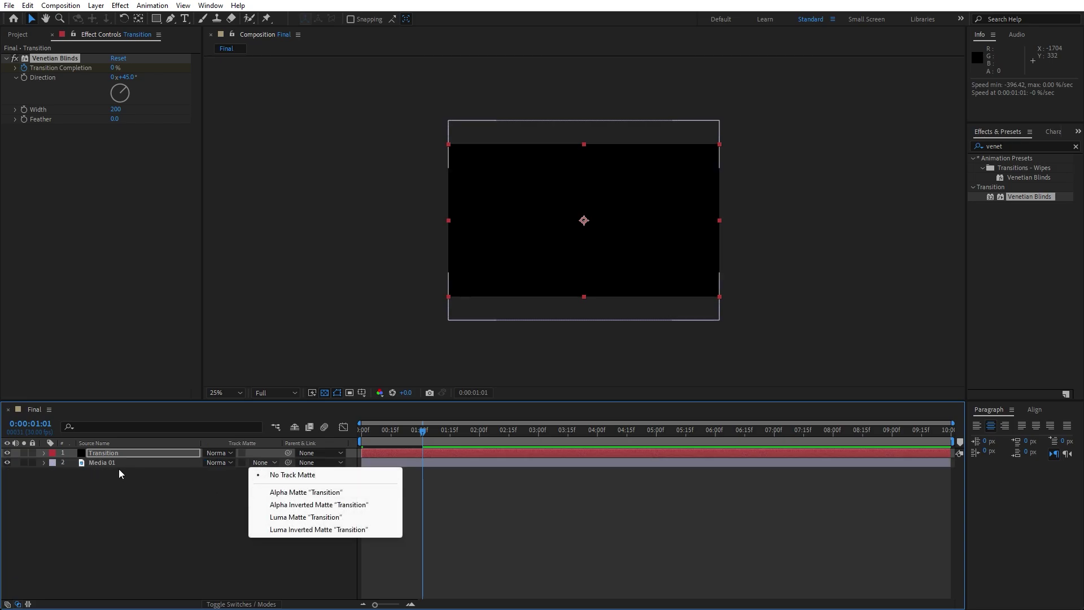
left_click(275, 492)
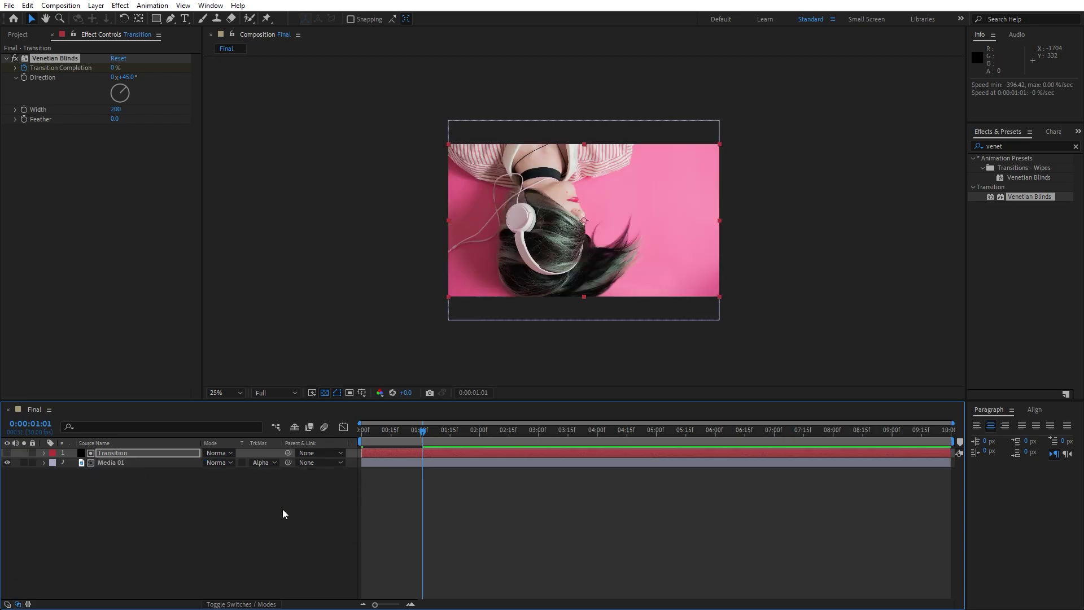
left_click(241, 604)
left_click(242, 604)
Preview the blinds reveal of Media 01 from the start and check it at frame 11.
left_click_drag(423, 432, 347, 436)
key("space")
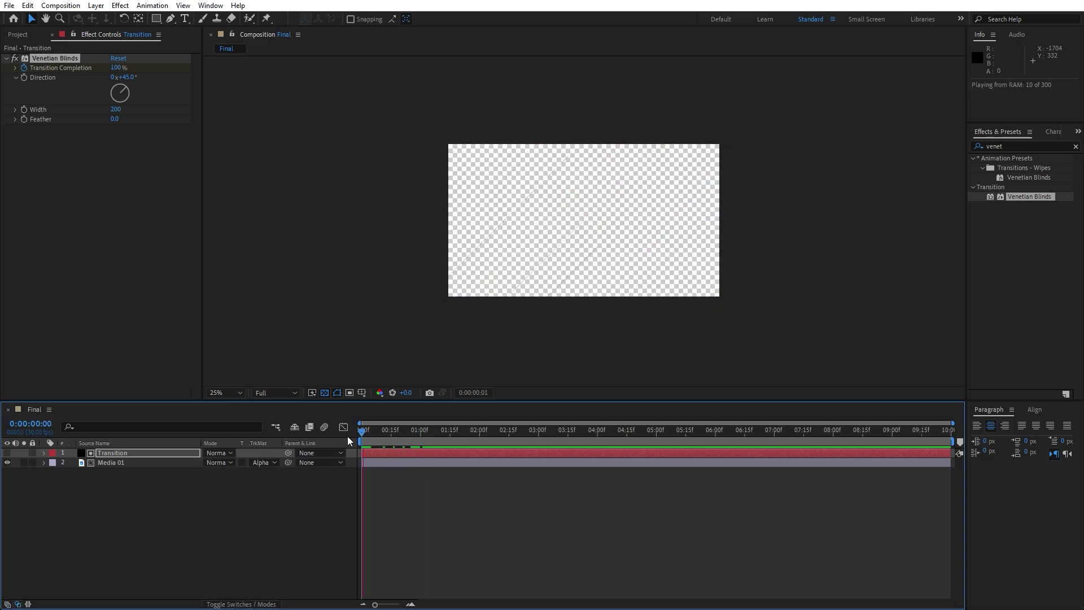
left_click_drag(429, 436, 382, 435)
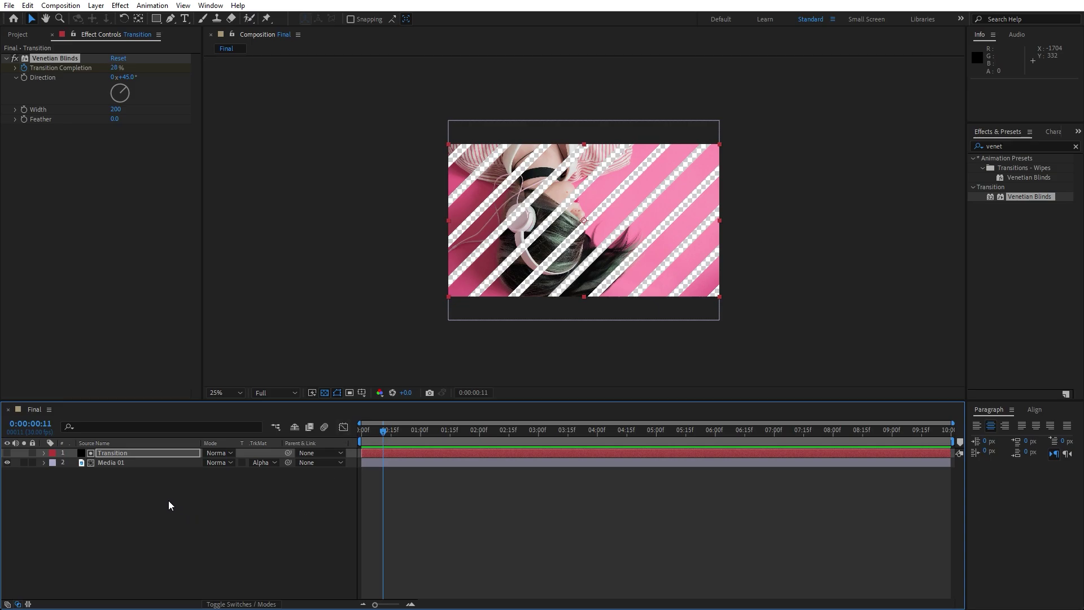
Pre-compose the Transition and Media 01 layers as Media + Tr 1, moving all attributes into the new composition.
left_click_drag(168, 500, 83, 448)
right_click(120, 457)
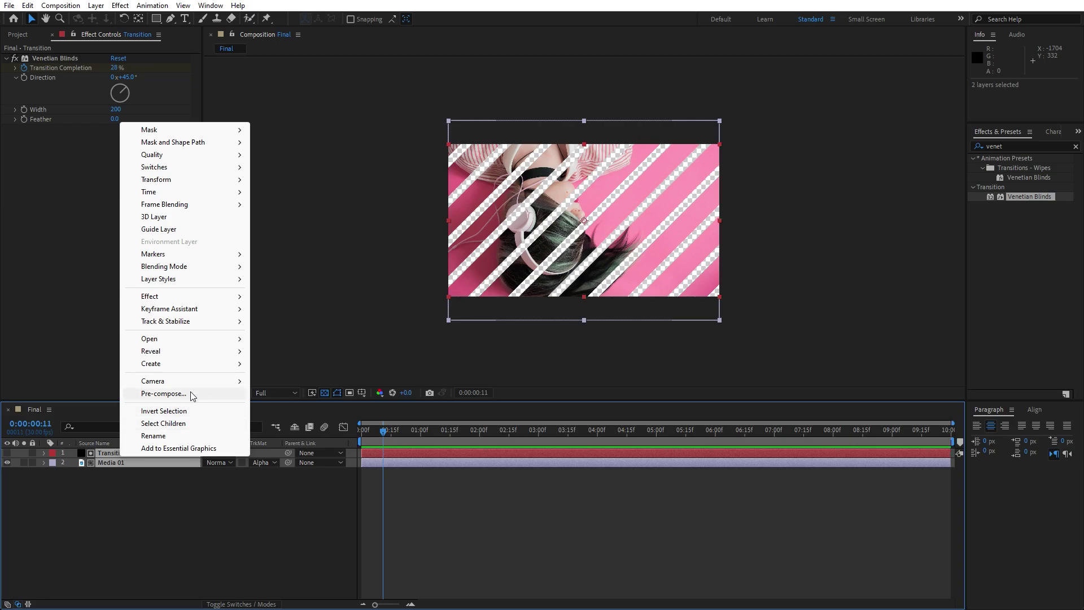
left_click(191, 392)
type("Media")
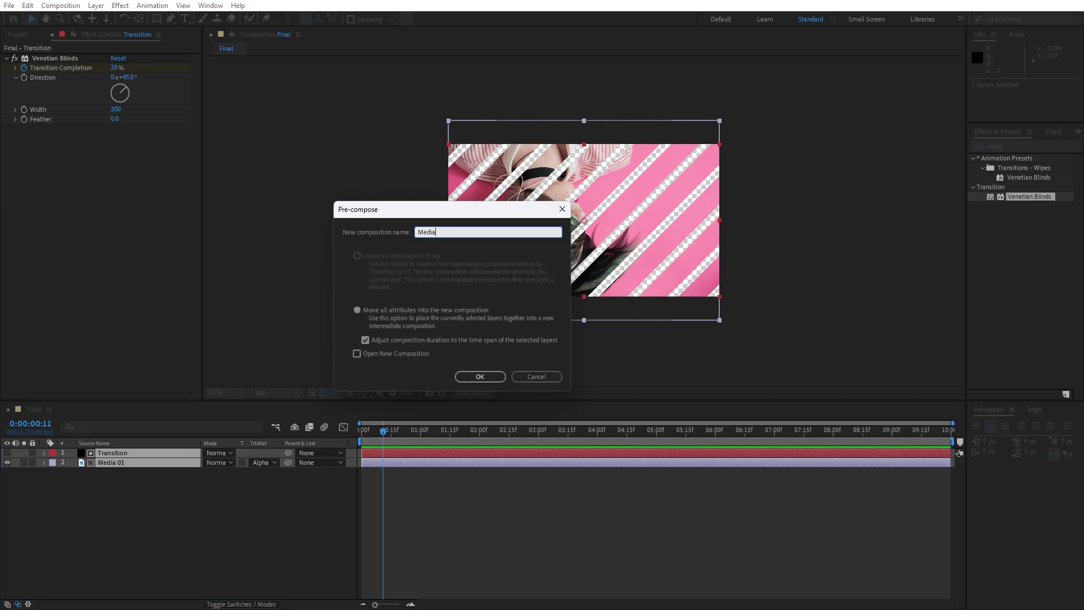
type(" + Tr 1")
left_click(421, 310)
left_click(481, 376)
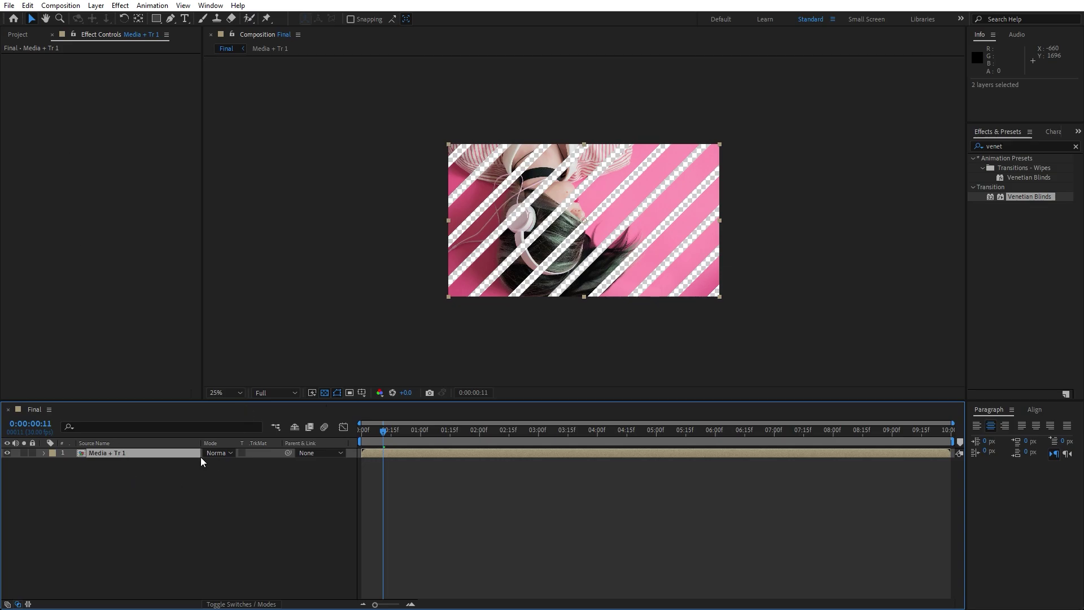
Duplicate the Media + Tr 1 layer and shift the upper copy two frames later.
left_click(32, 10)
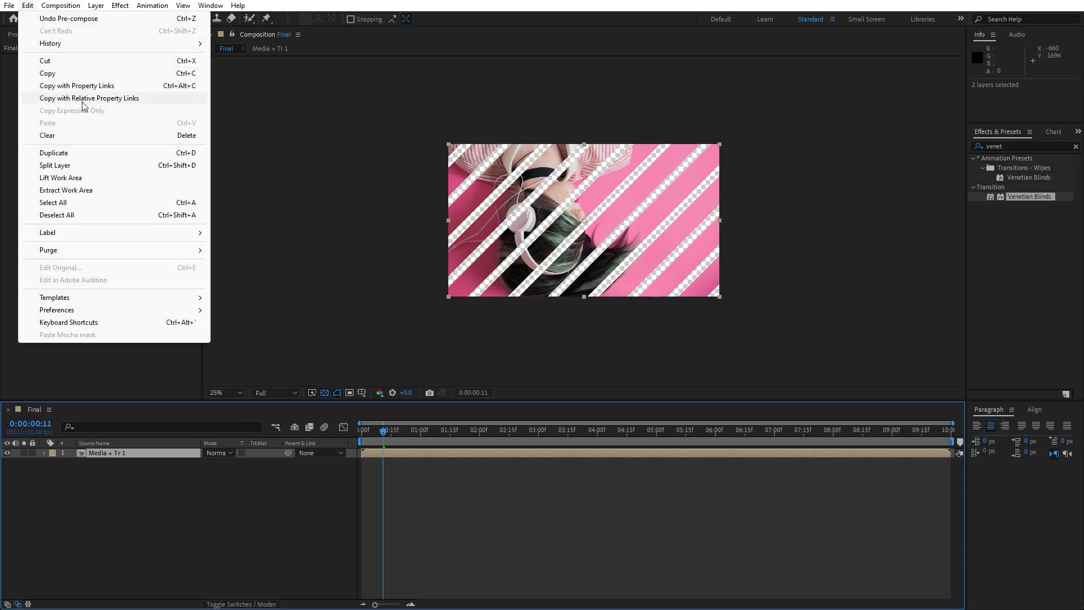
left_click(79, 151)
left_click_drag(374, 604, 394, 604)
left_click_drag(373, 453, 381, 452)
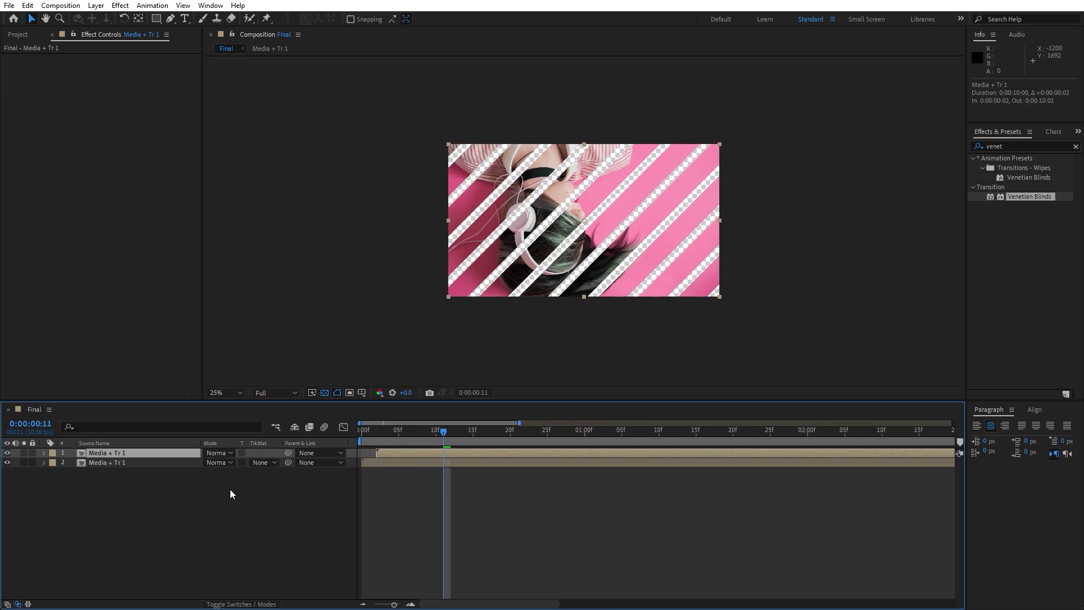
Find the Fill effect and apply it to the lower Media + Tr 1 layer.
left_click(104, 462)
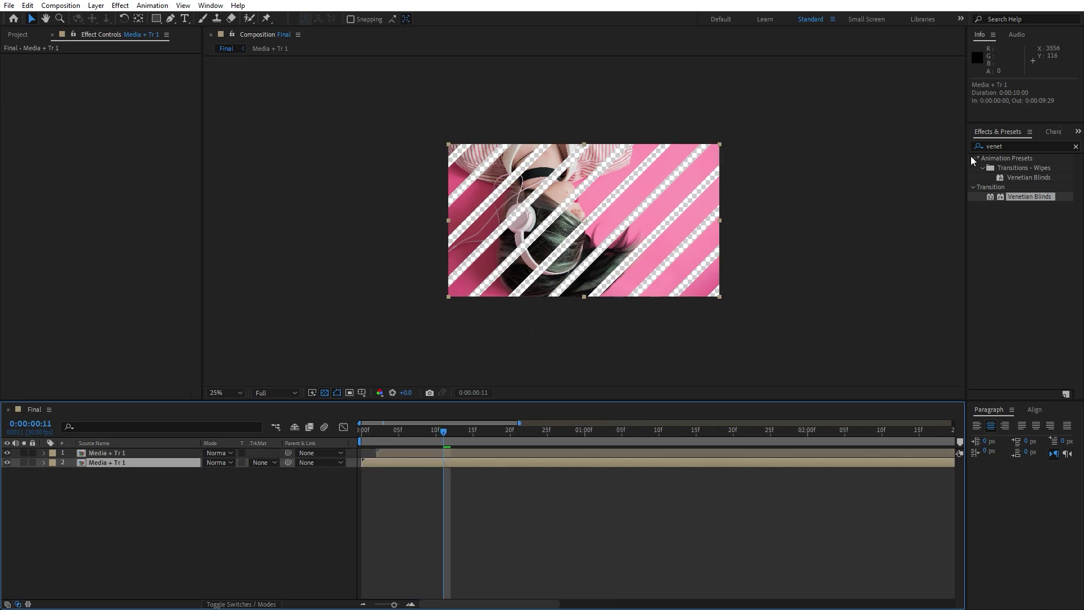
left_click(1016, 145)
type("fill")
double_click(1011, 215)
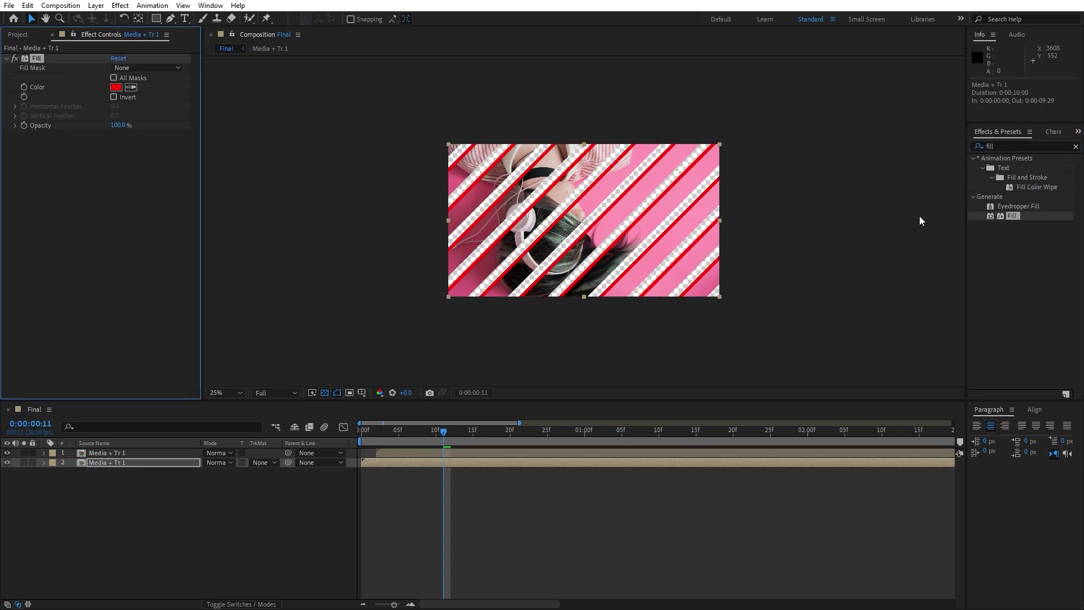
Sample a dark pink from the image as the lower layer's fill color and check it at frame 13.
left_click(338, 324)
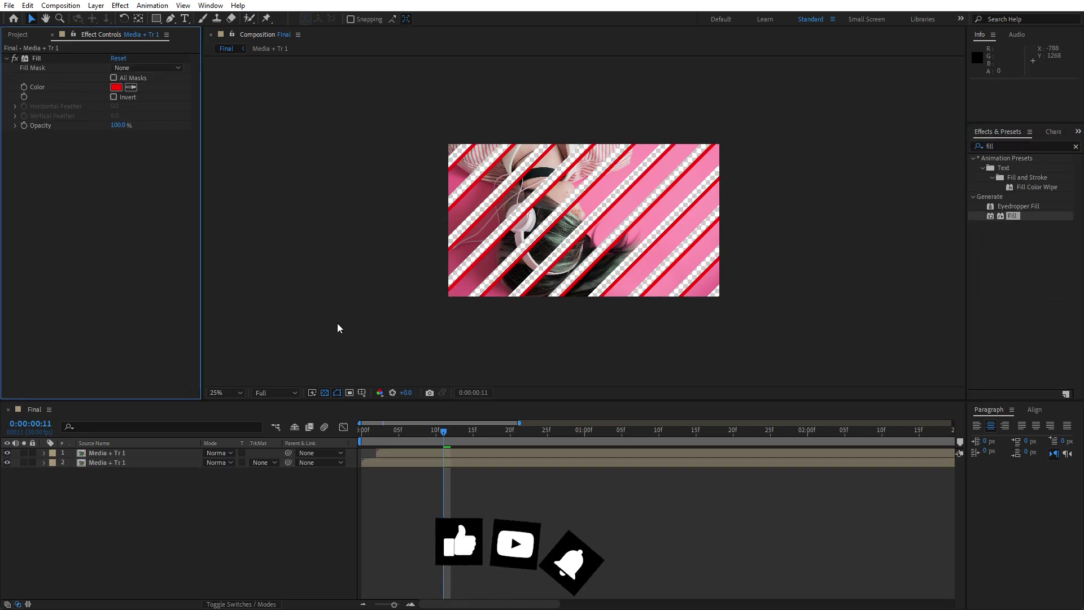
left_click(131, 88)
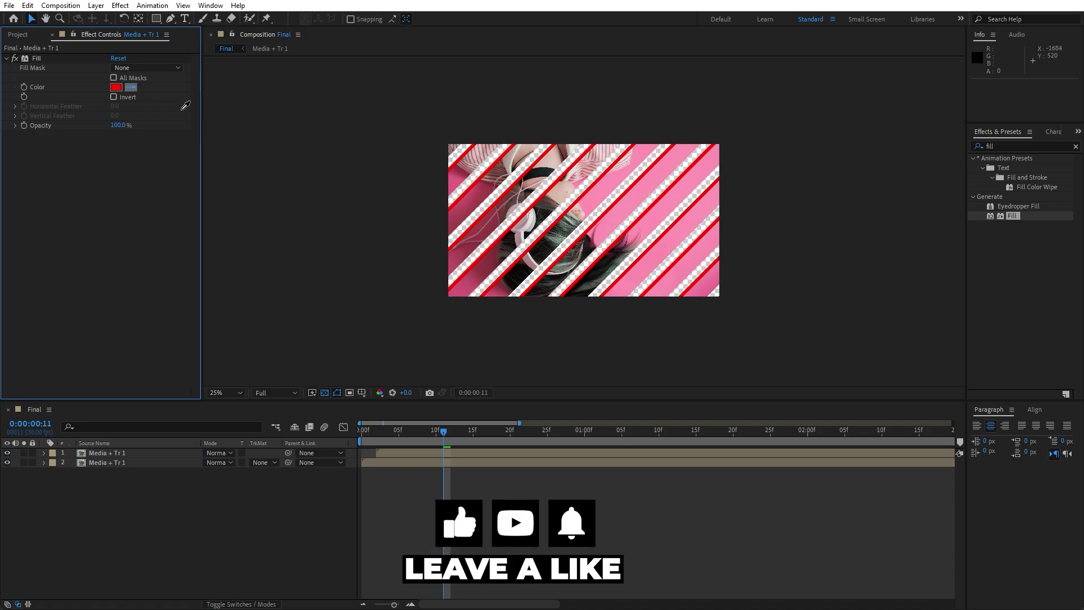
left_click(562, 269)
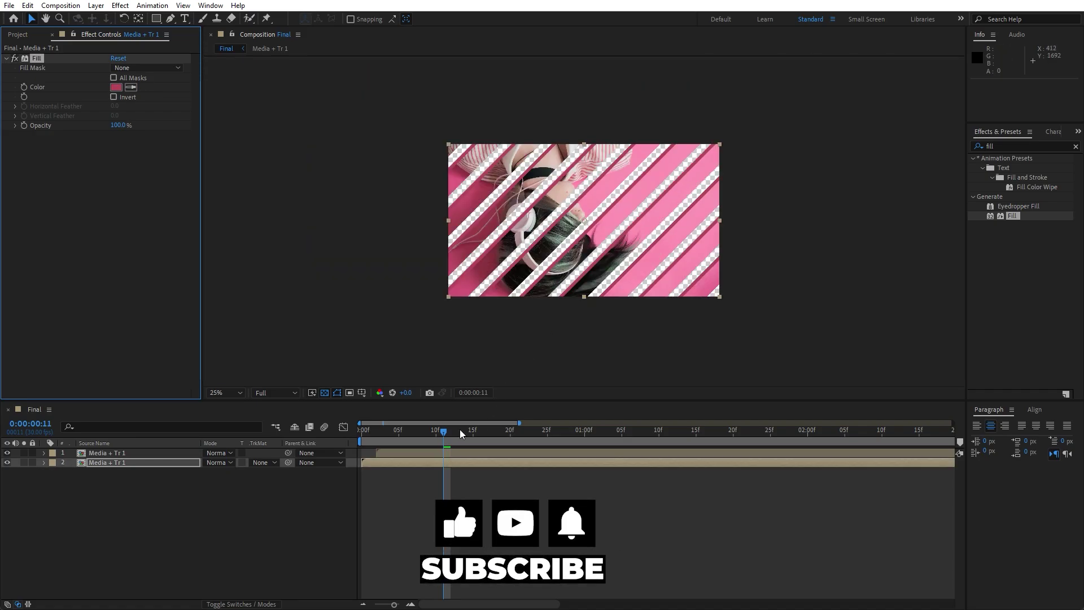
mouse_move(459, 429)
left_mouse_down()
mouse_move(387, 431)
mouse_move(459, 427)
left_mouse_up()
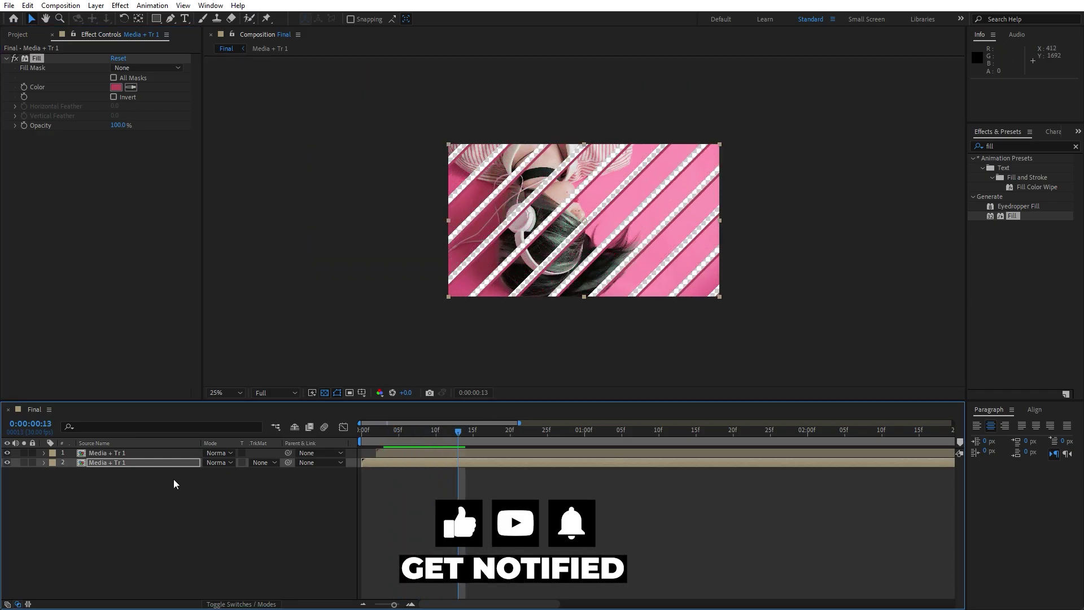
Change the upper Media + Tr 1 layer's label color to reddish brown.
left_click(158, 453)
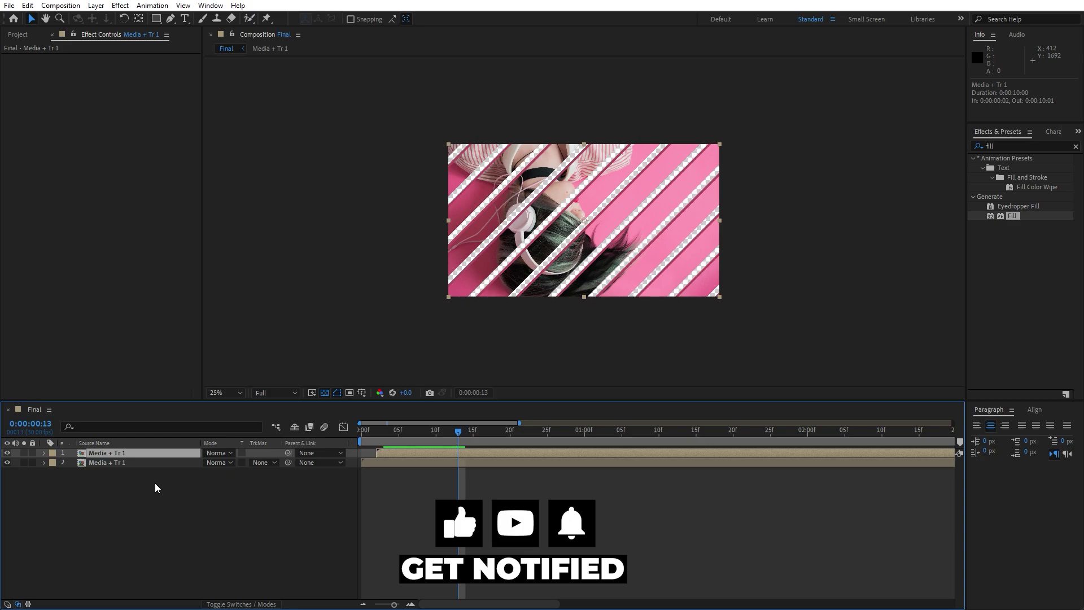
left_click(52, 453)
left_click(82, 400)
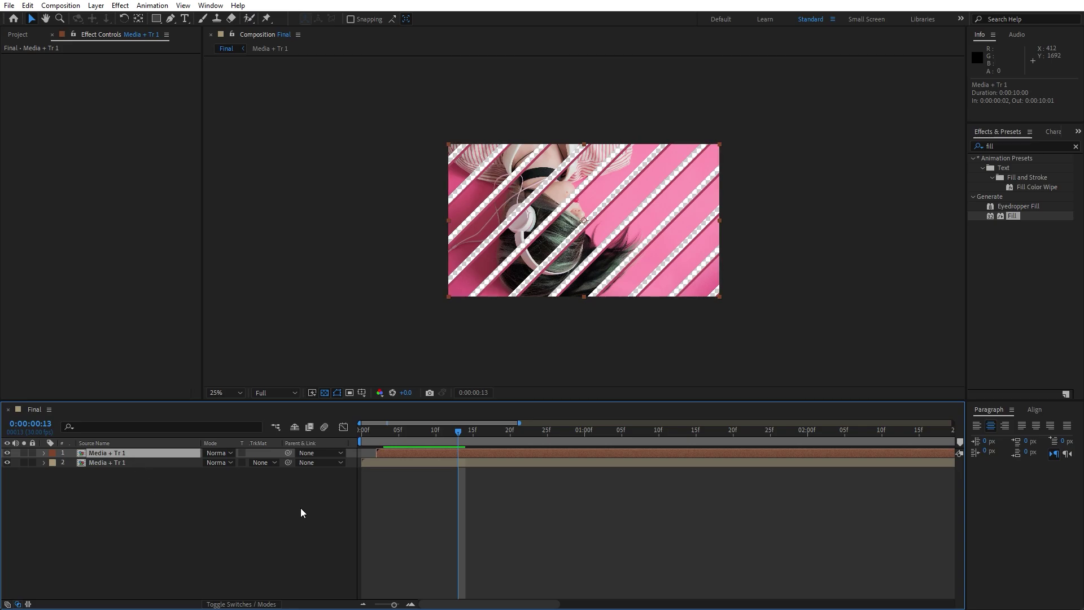
Duplicate the upper Media + Tr 1 layer and shift the new top copy two frames later.
key("ctrl+d")
left_click_drag(400, 452, 411, 452)
Apply the Fill effect to the middle Media + Tr 1 layer and sample a light gray from the image as its color.
left_click(131, 463)
left_click(124, 472)
left_click(124, 464)
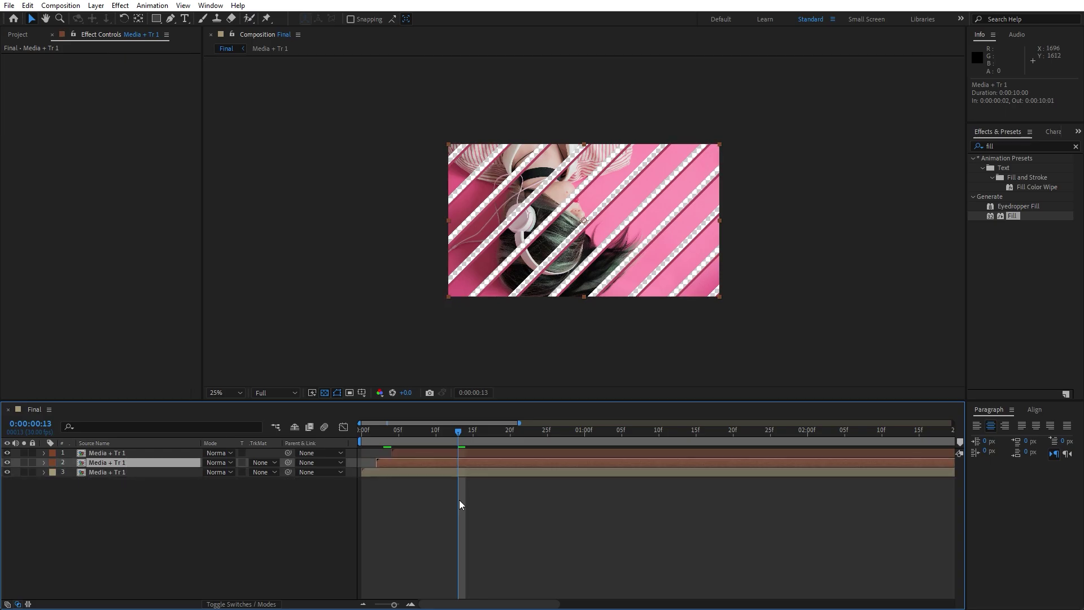
left_click_drag(1009, 219, 120, 462)
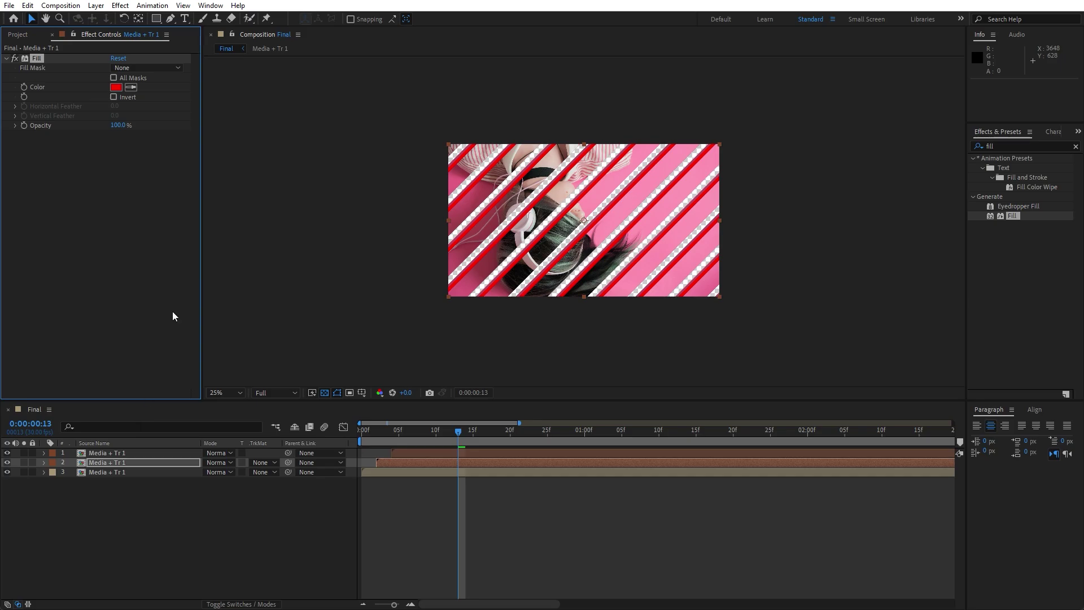
left_click(130, 87)
left_click(591, 238)
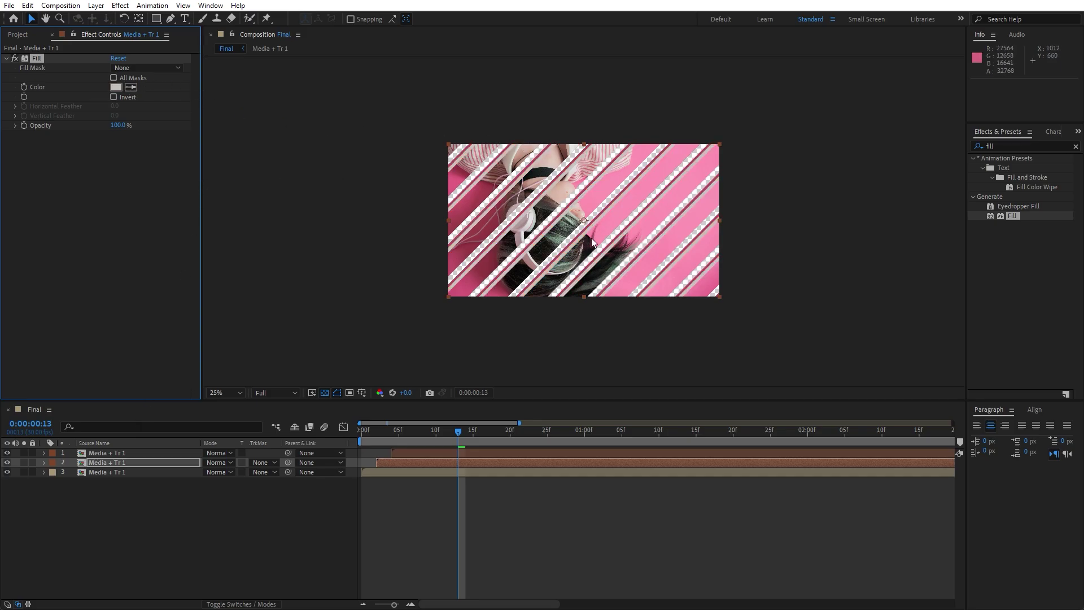
Preview the layered color stripe transition at 50% magnification.
scroll(591, 238, "up", 1)
left_click_drag(453, 439, 398, 439)
key("space")
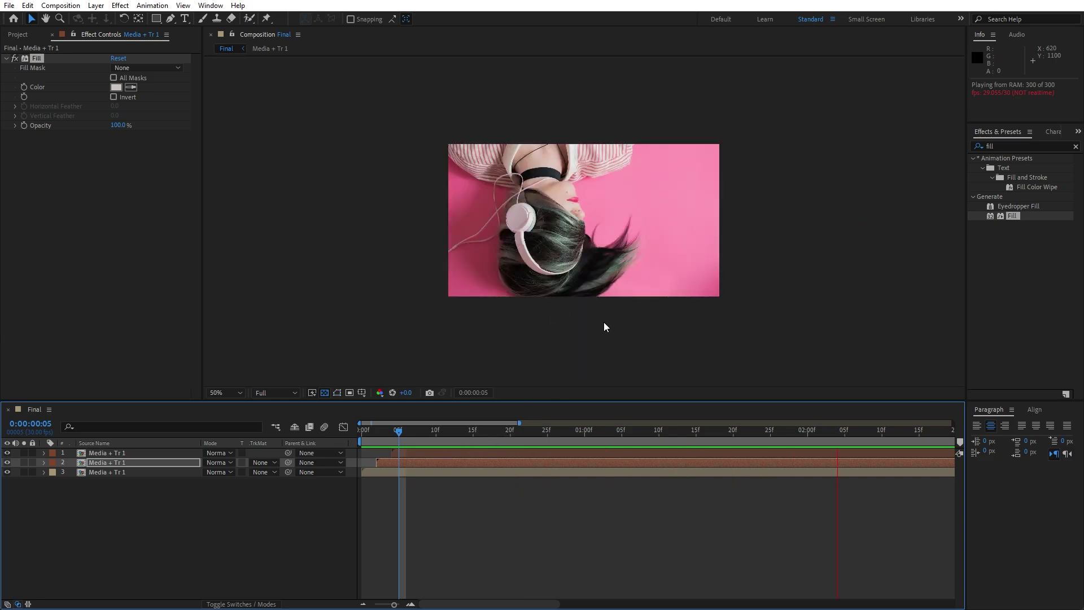
Pre-compose all three Media + Tr 1 layers in the Final composition into a new composition named Part 01.
left_click_drag(417, 433, 452, 436)
left_click(53, 35)
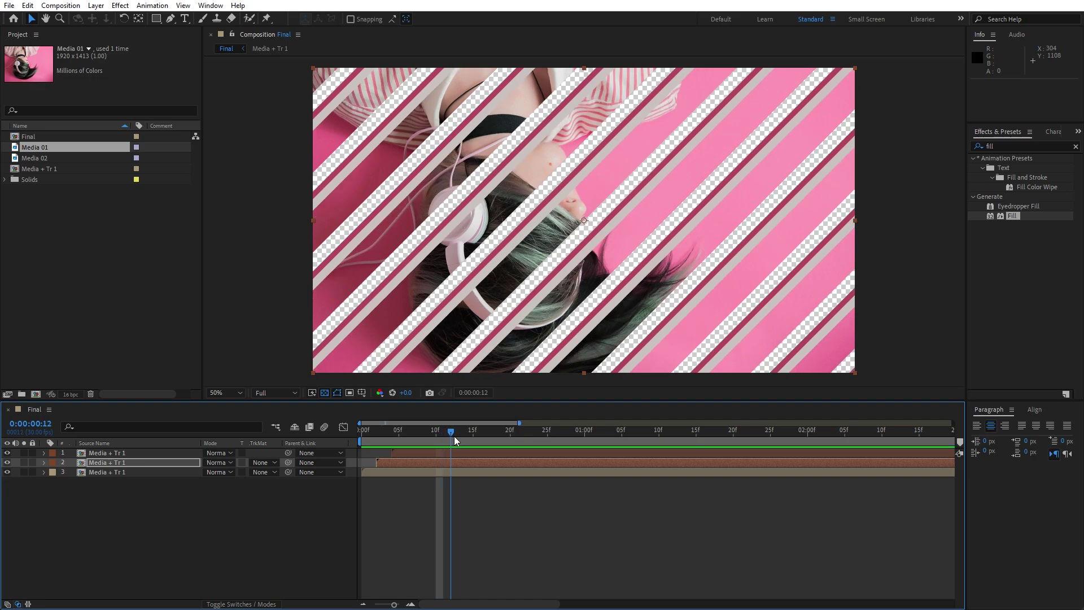
left_click_drag(168, 525, 88, 421)
right_click(128, 472)
left_click(201, 405)
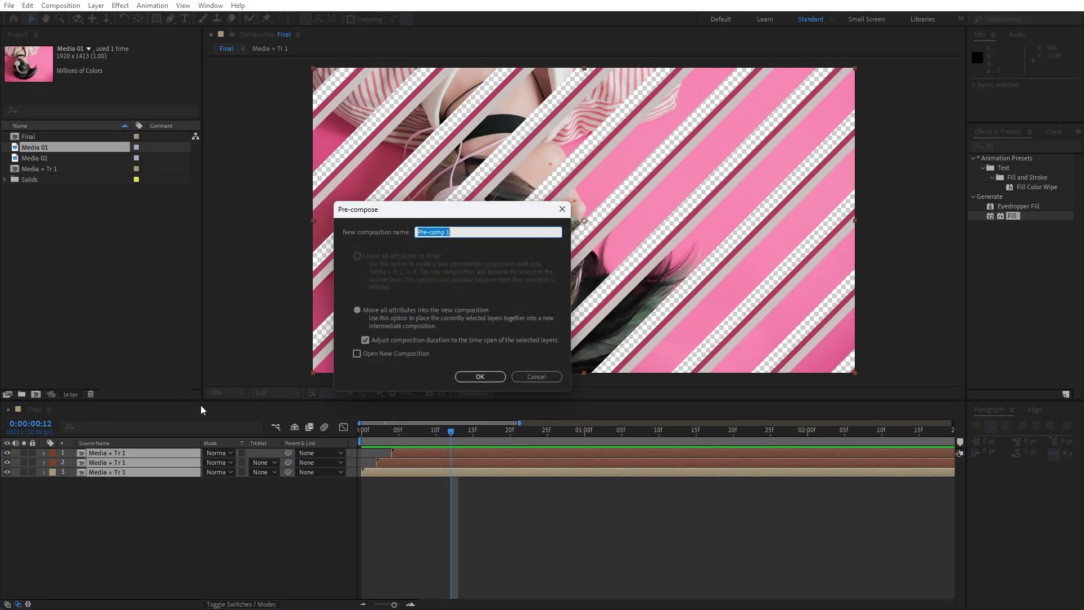
type("Part 01")
key("Return")
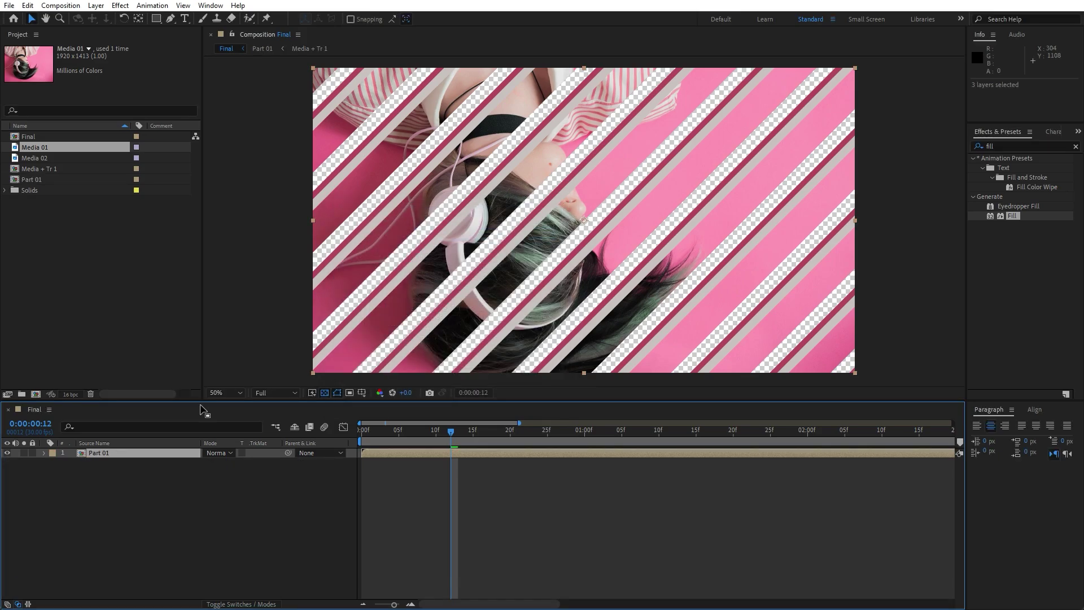
left_click(210, 485)
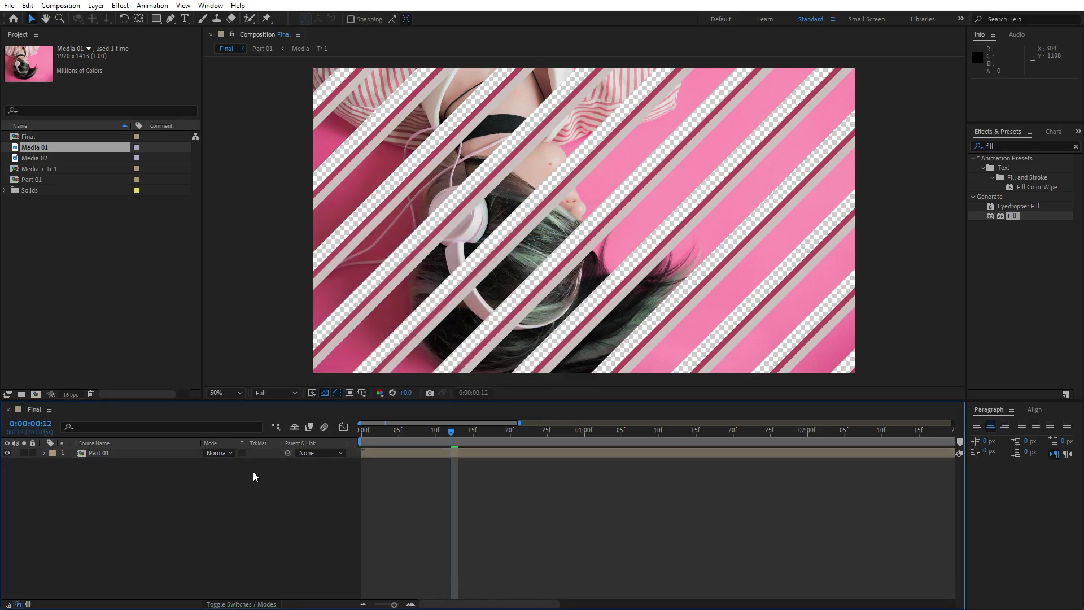
Duplicate the Part 01 composition as Part 02 and place it above the Part 01 layer in Final, starting at 0:00:01:15.
left_click_drag(393, 604, 380, 604)
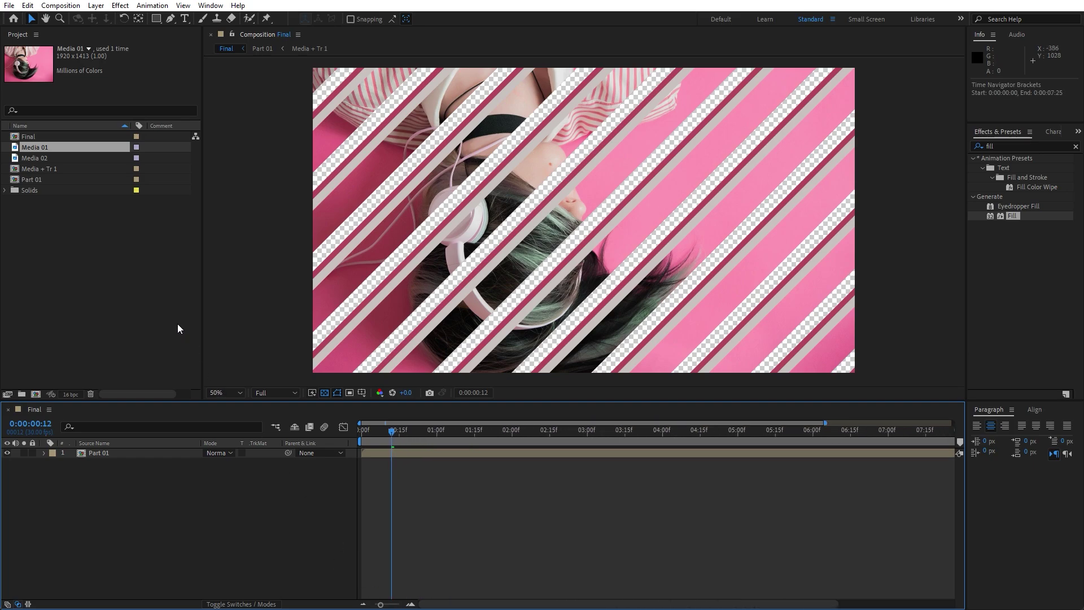
left_click(42, 179)
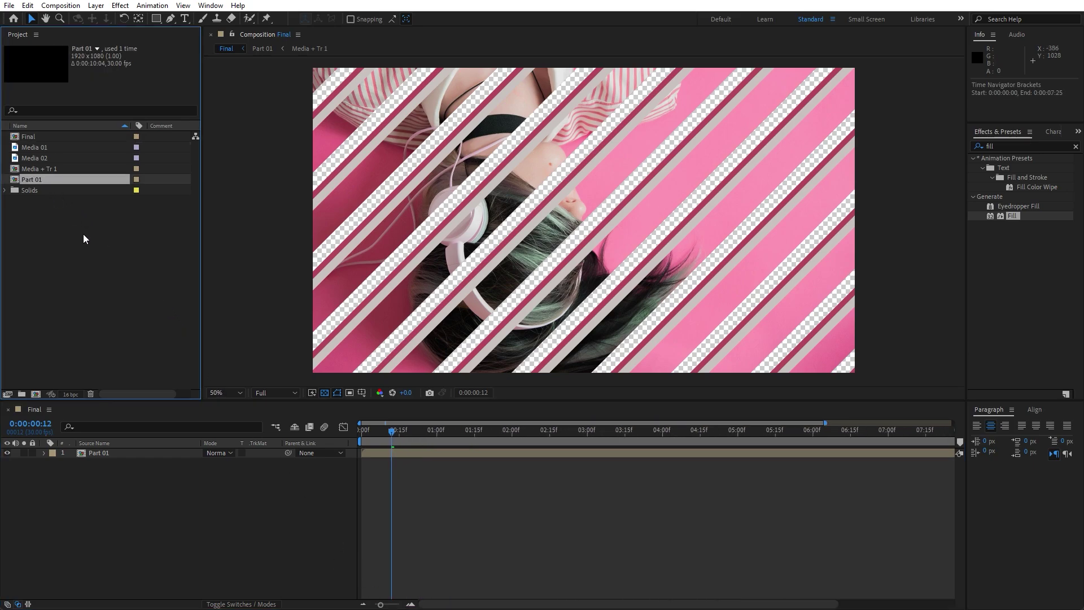
key("ctrl+d")
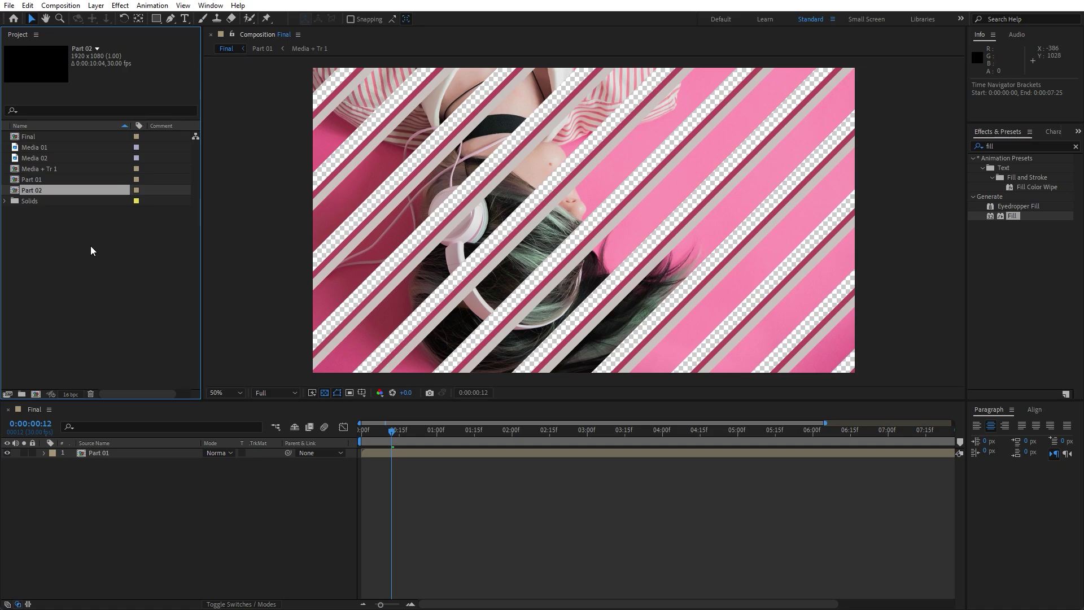
left_click_drag(30, 191, 149, 452)
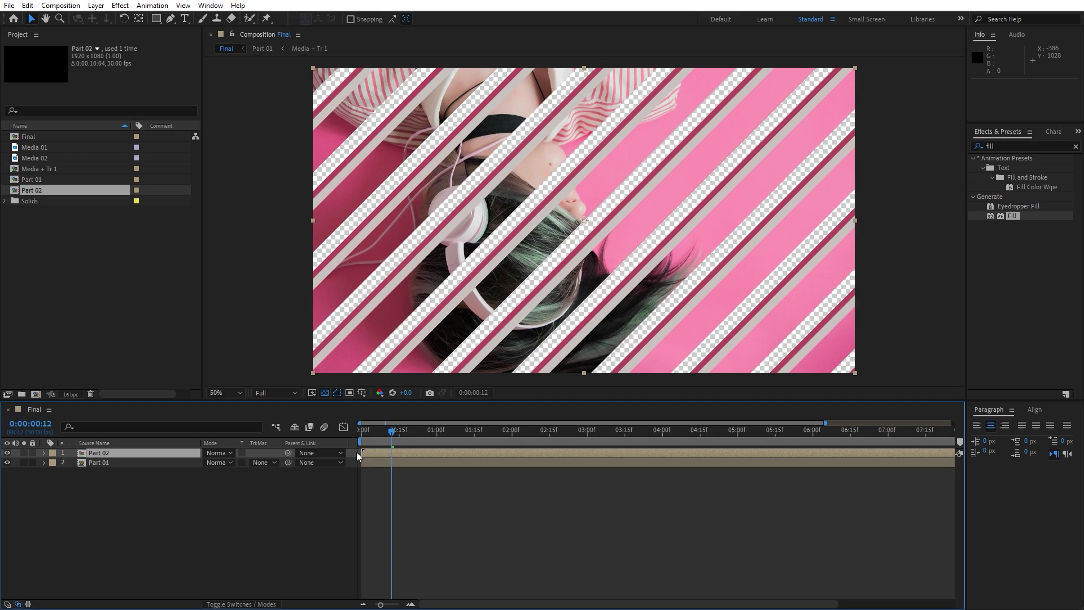
left_click_drag(373, 454, 530, 455)
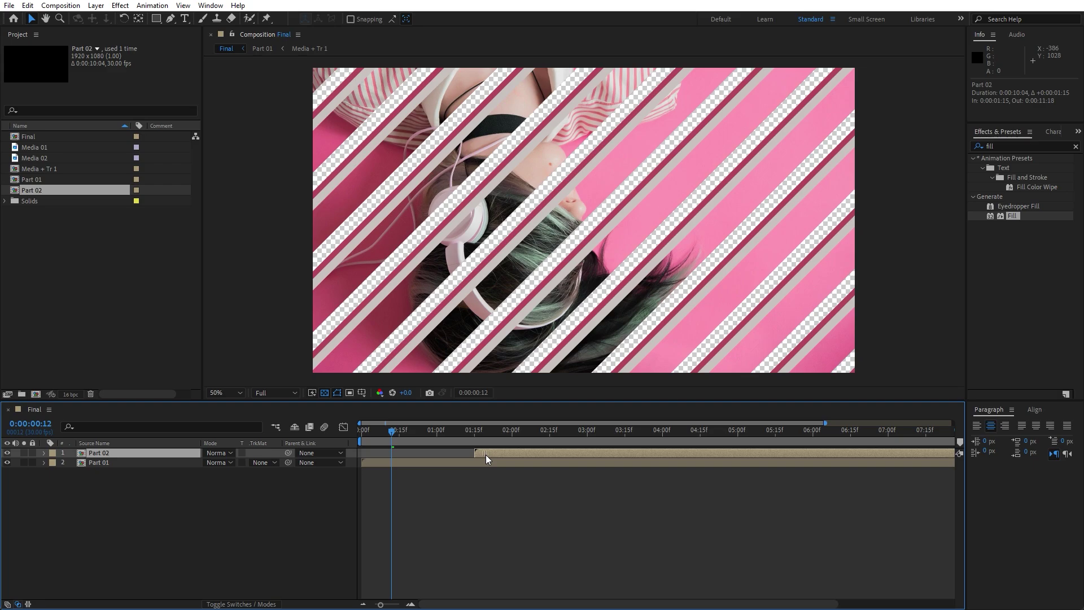
Duplicate the Media + Tr 1 composition and replace the source of all three layers inside Part 02 with Media + Tr 2.
double_click(96, 454)
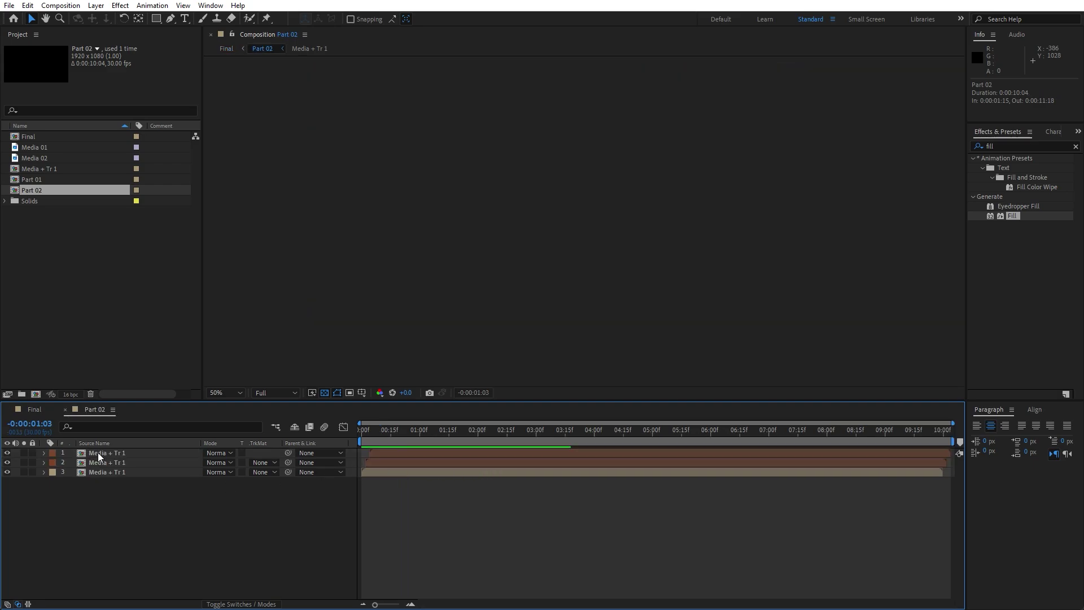
left_click(50, 169)
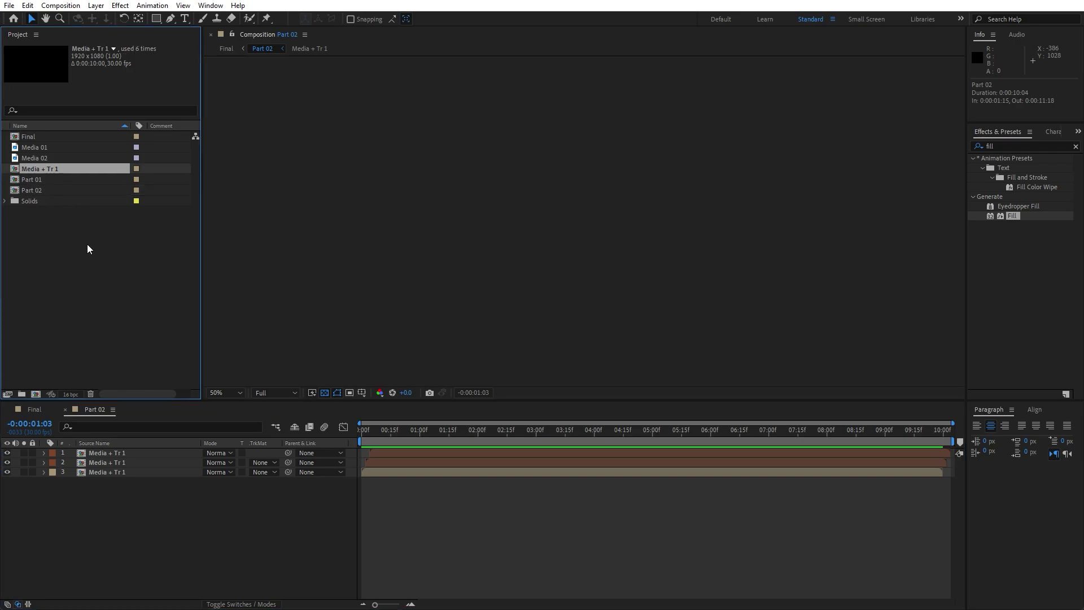
key("ctrl+d")
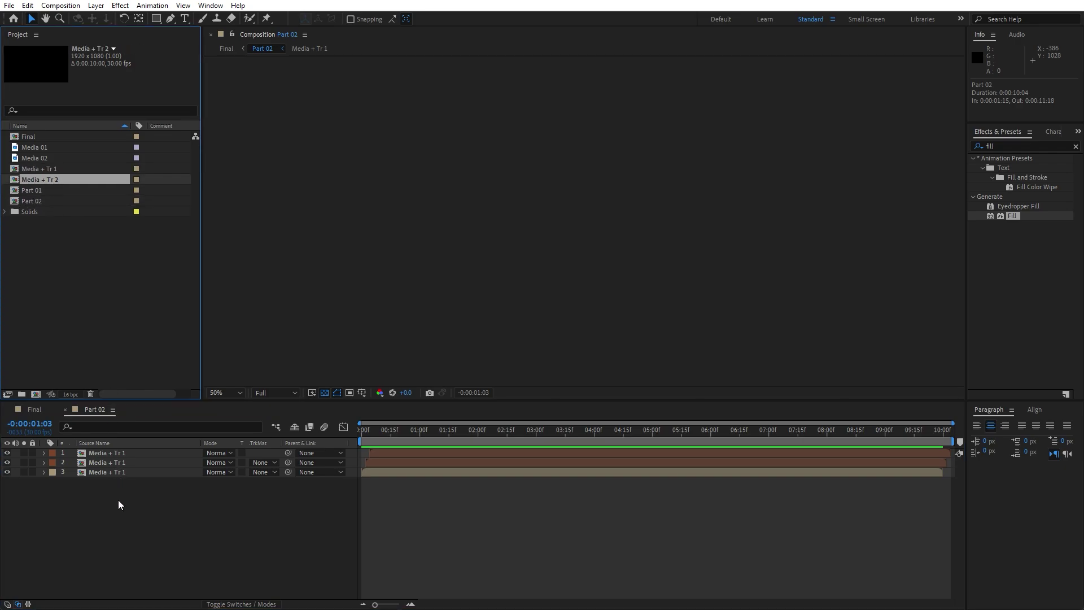
left_click_drag(168, 512, 99, 448)
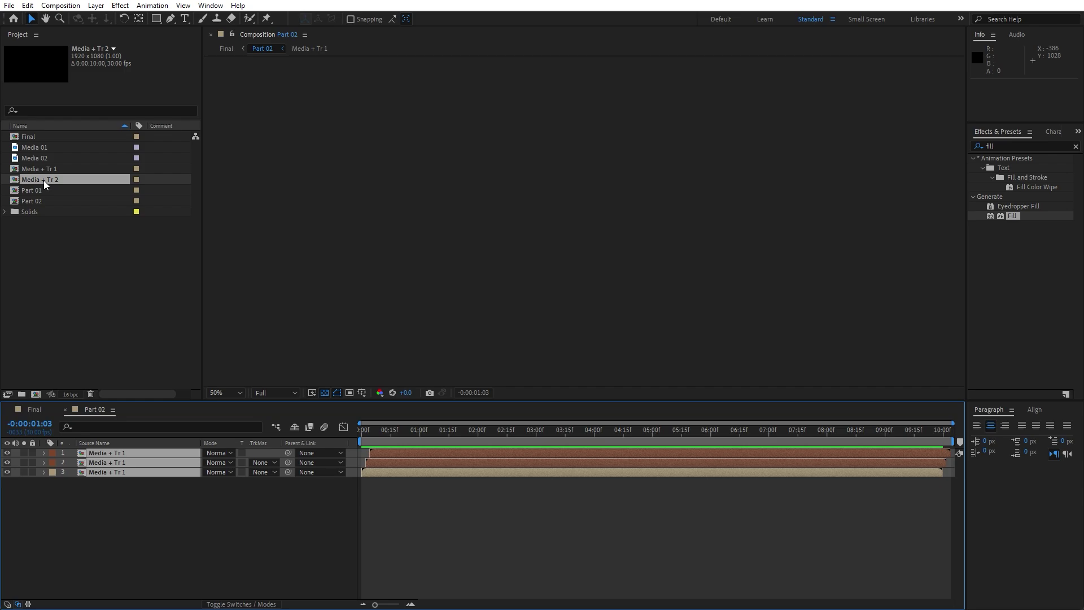
left_click_drag(43, 181, 137, 456)
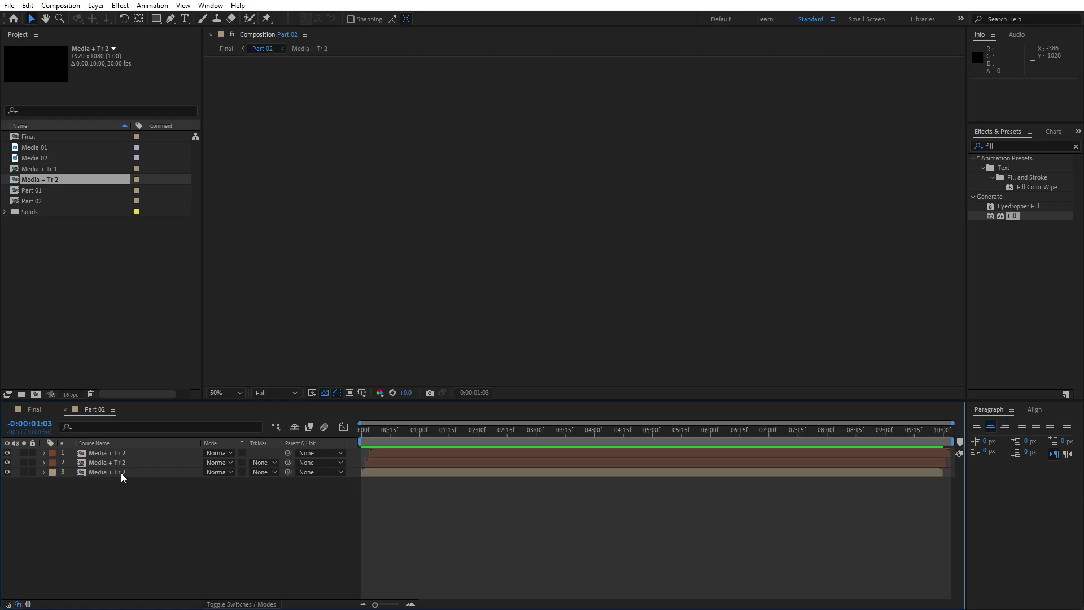
Replace the Media 01 layer inside the Media + Tr 2 composition with Media 02.
double_click(121, 473)
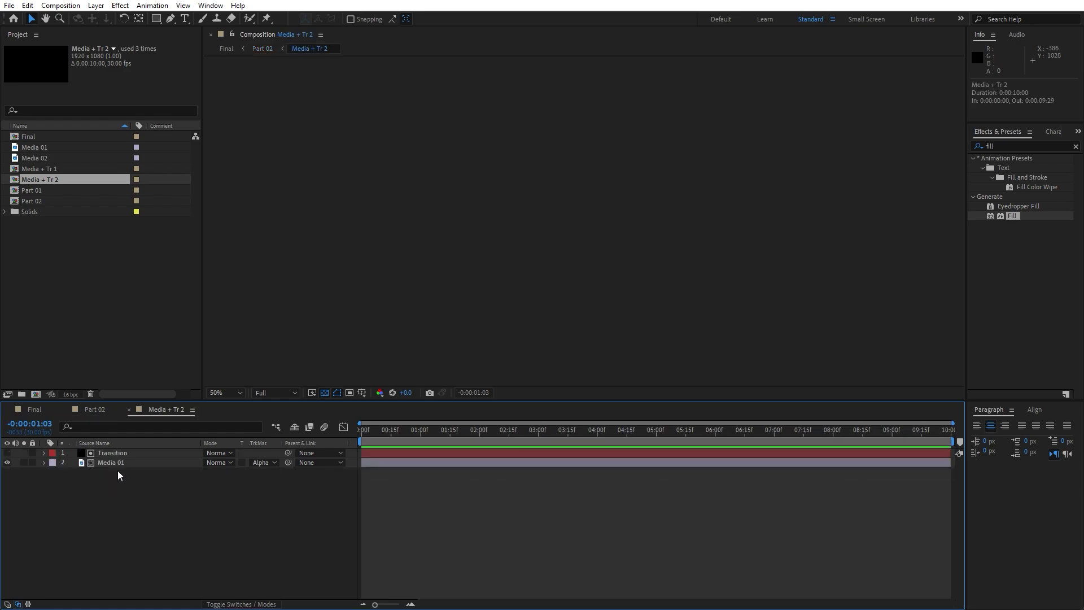
left_click(118, 464)
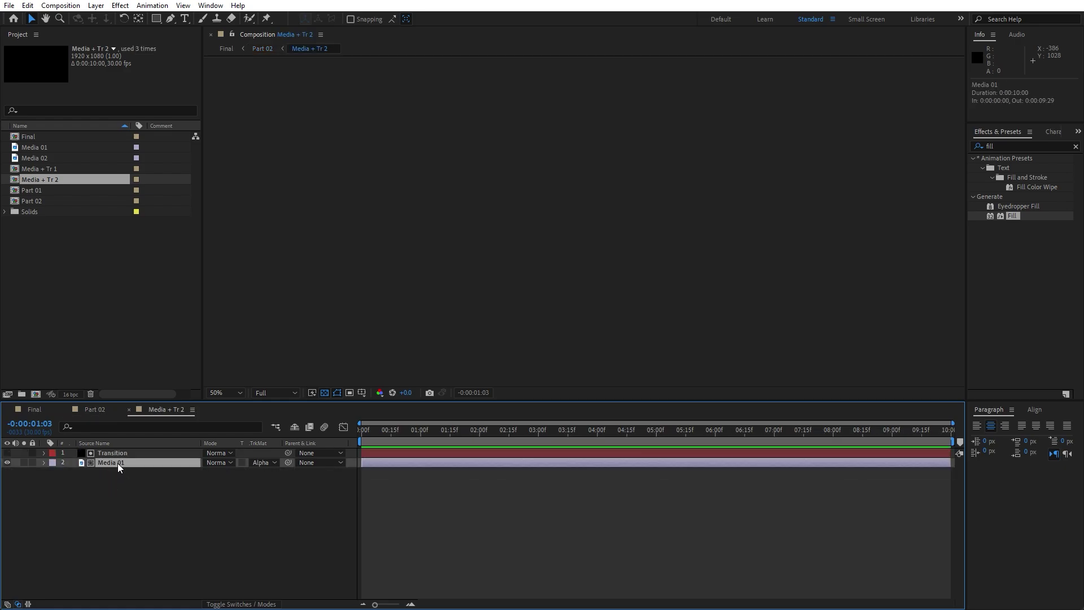
left_click(47, 159)
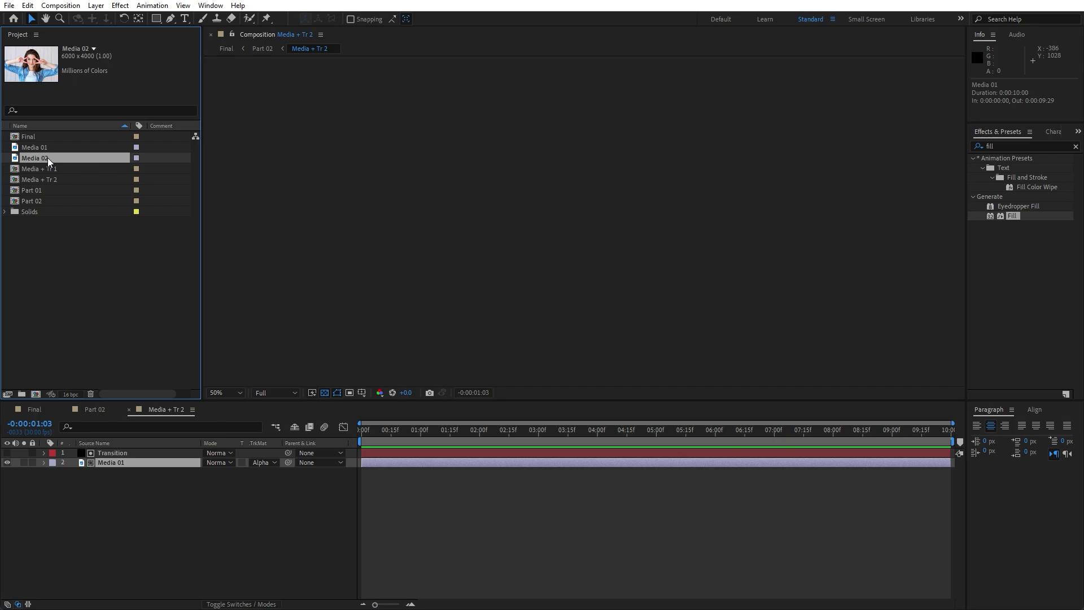
left_click_drag(36, 157, 128, 462)
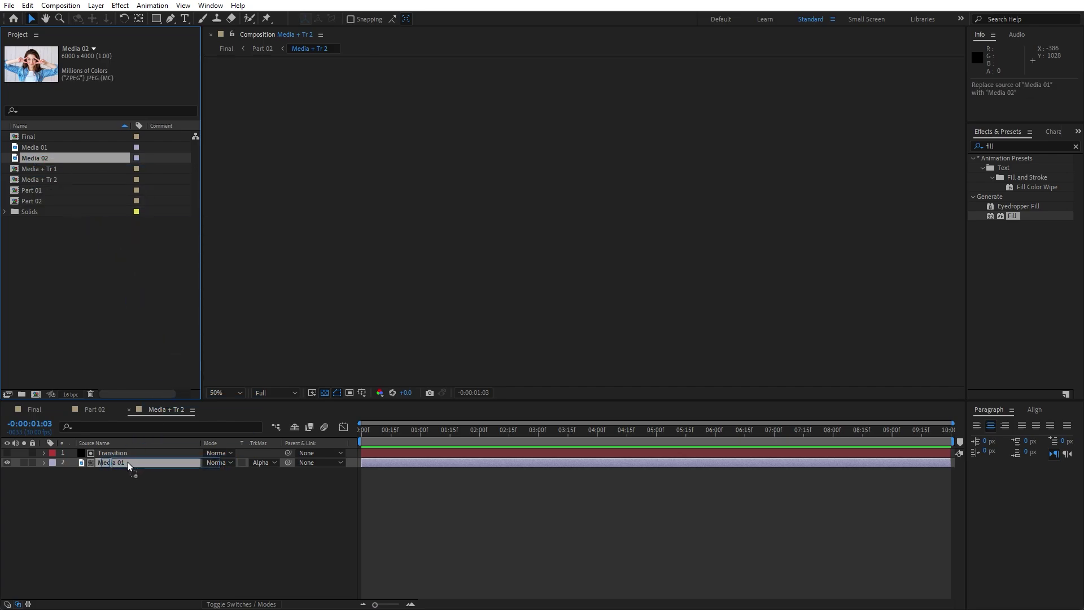
left_click_drag(128, 462, 128, 462)
Scale the Media 02 layer to 33% so that the whole image fits the frame.
left_click_drag(401, 430, 493, 431)
key("comma")
key("comma")
key("s")
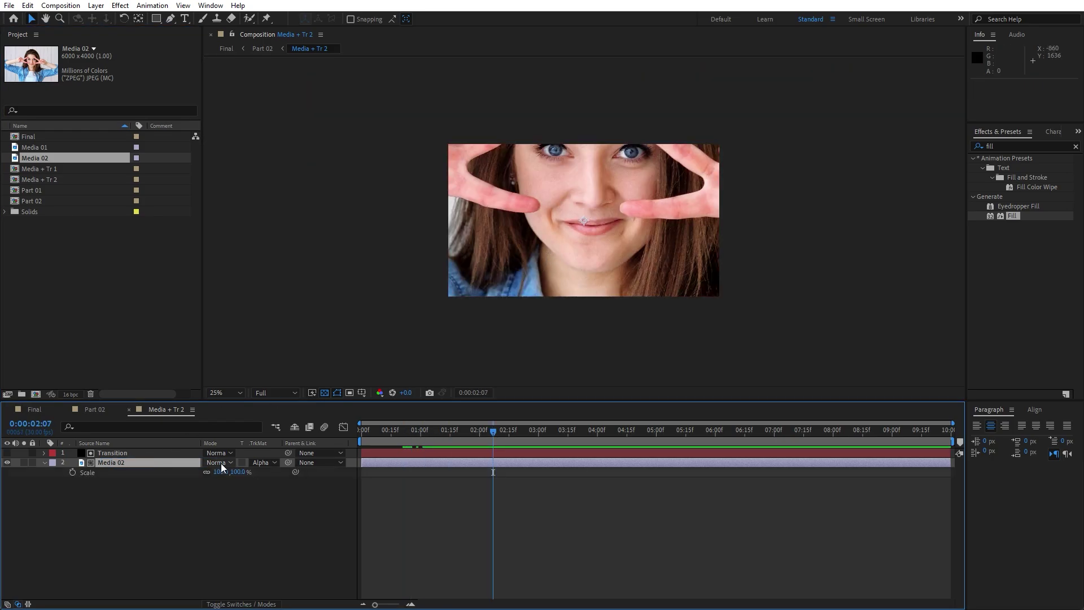
left_click_drag(242, 476, 190, 473)
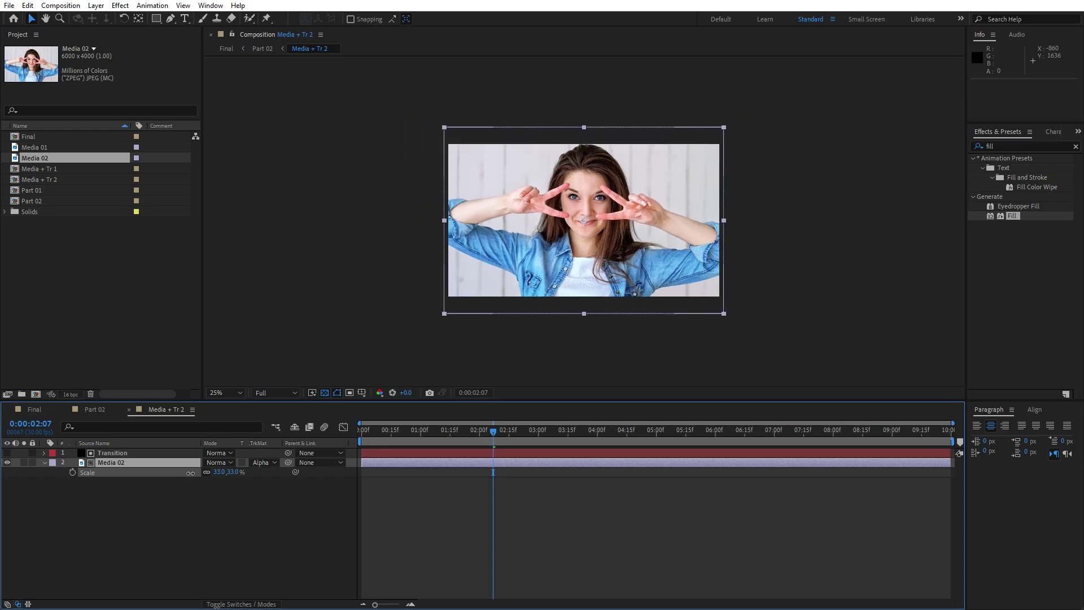
left_click(130, 500)
left_click(44, 462)
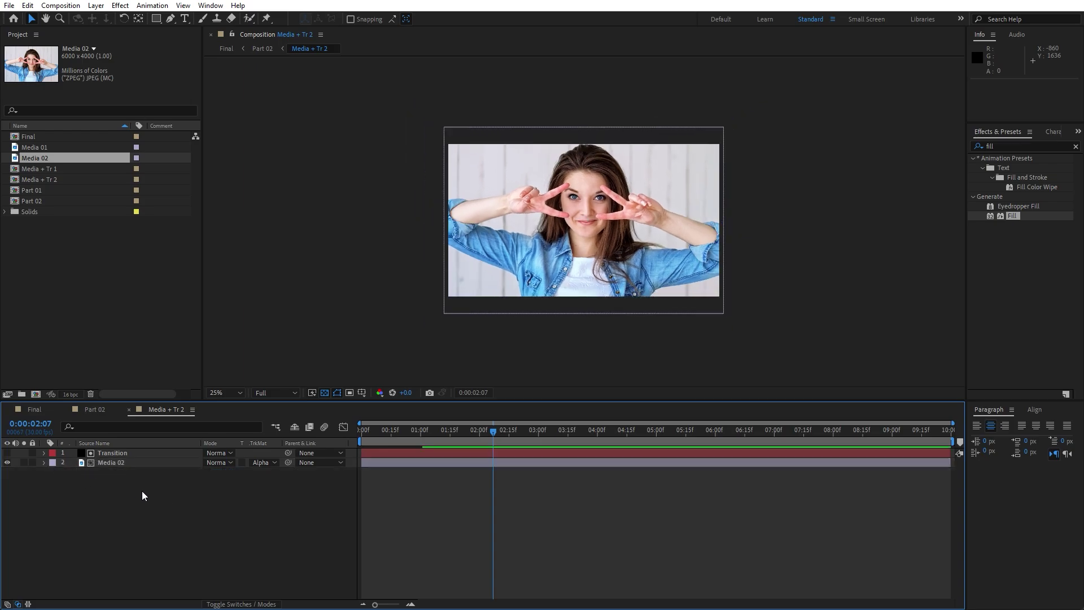
Preview the transition from Part 01 to Part 02 in the Final composition.
left_click(34, 409)
key("space")
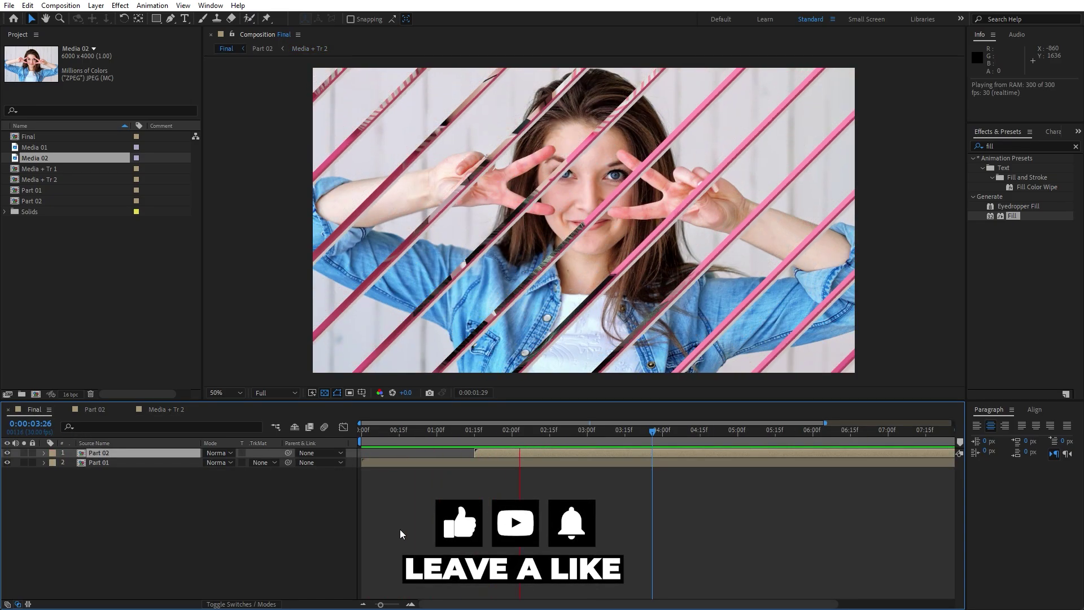
left_click(484, 433)
left_click_drag(483, 435, 567, 435)
Set the Fill color of the lowest Media + Tr 2 layer in Part 02 to a blue sampled from the denim jacket.
double_click(110, 454)
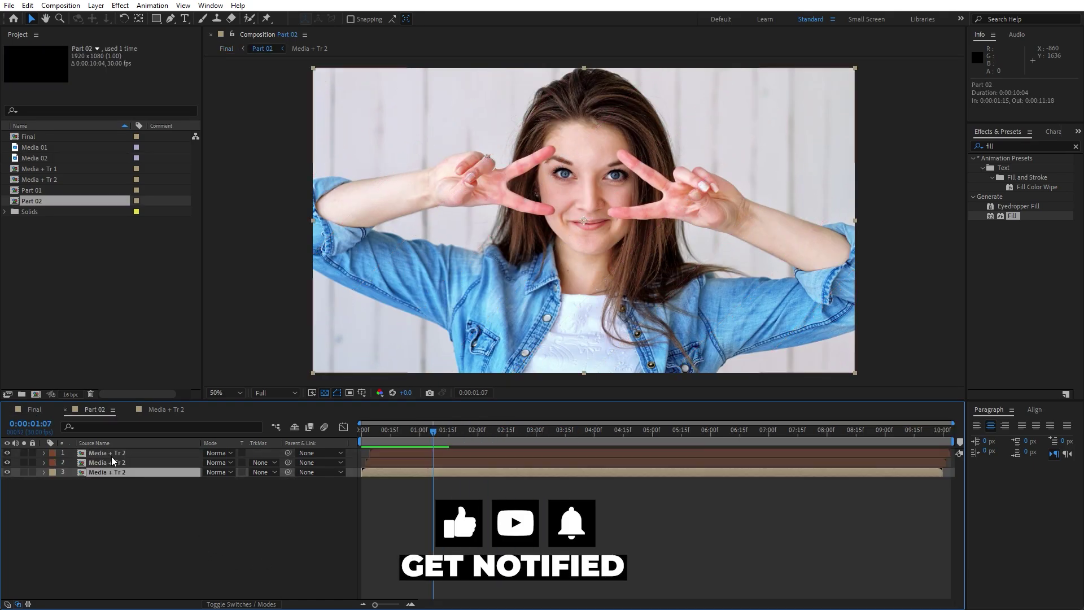
left_click(129, 472)
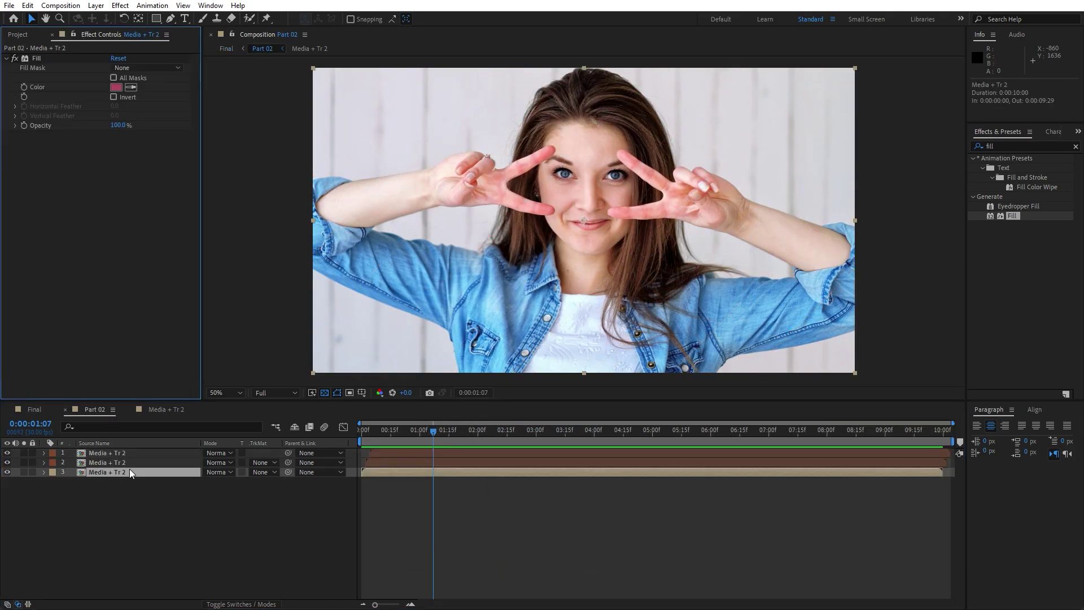
left_click_drag(438, 434, 387, 432)
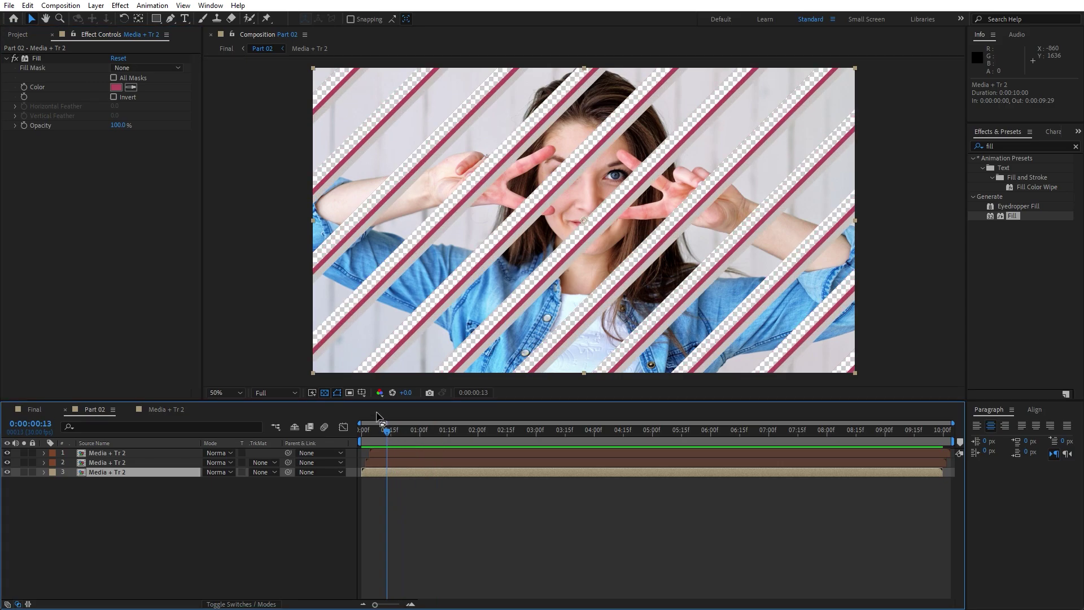
left_click(134, 87)
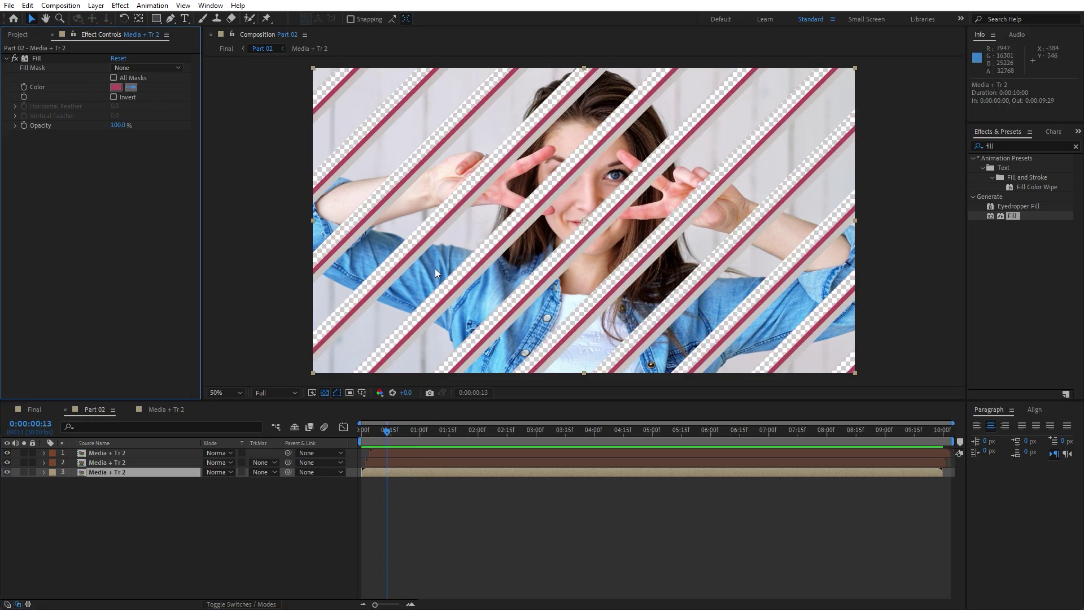
left_click(436, 269)
Set the Fill color of the middle Media + Tr 2 layer to a light pink sampled from the woman's skin.
left_click(123, 463)
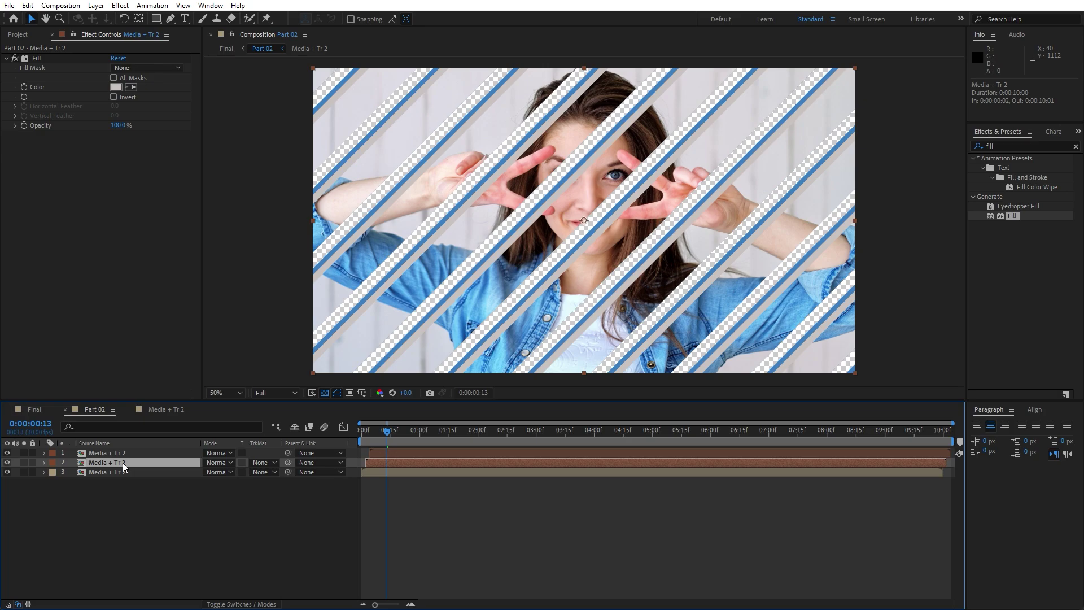
left_click(133, 87)
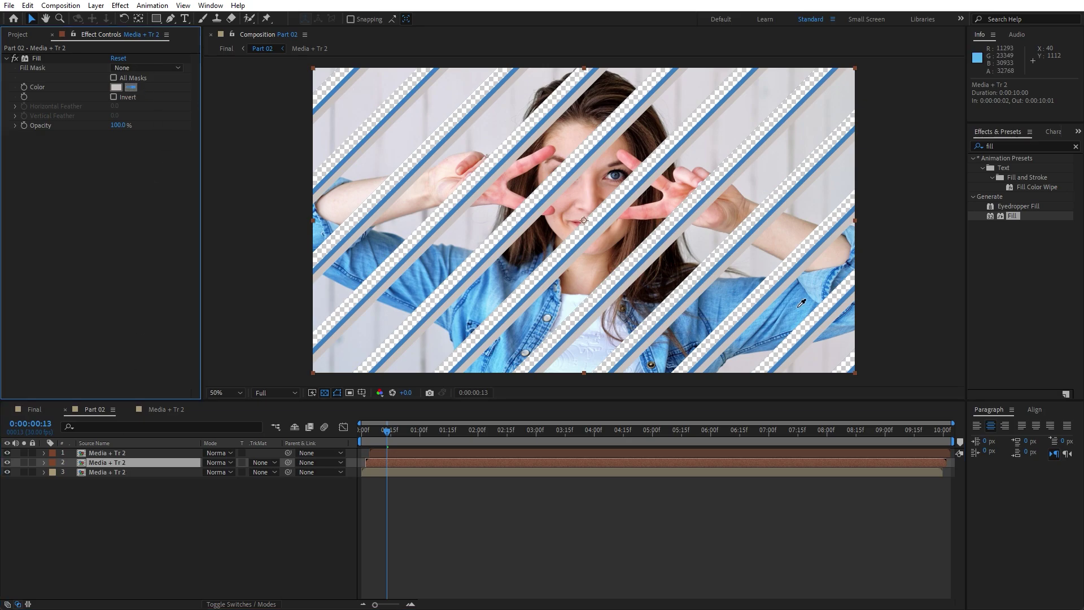
left_click(637, 233)
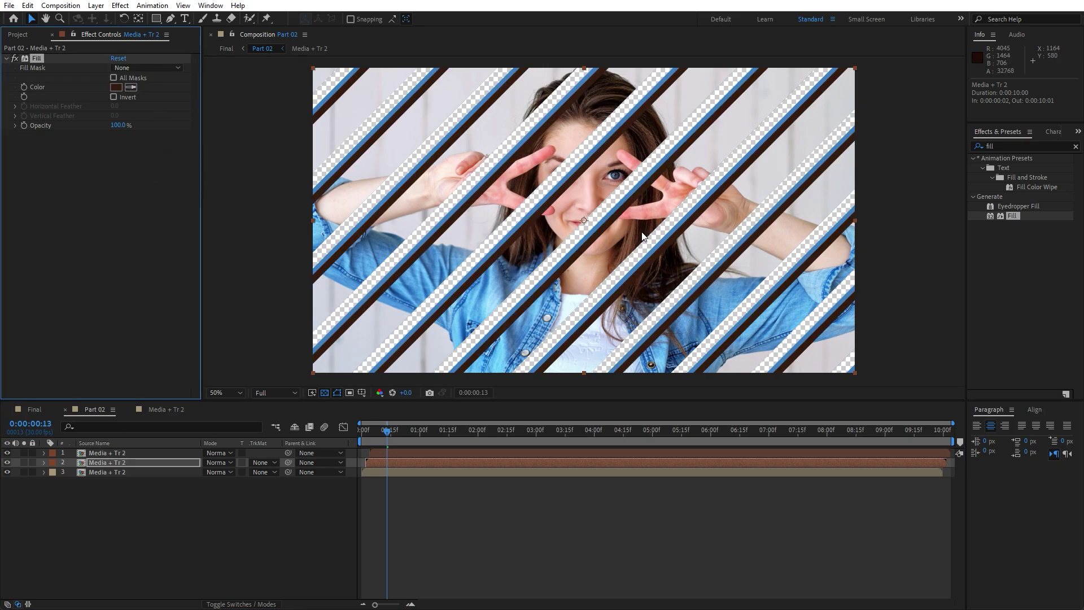
left_click(577, 210)
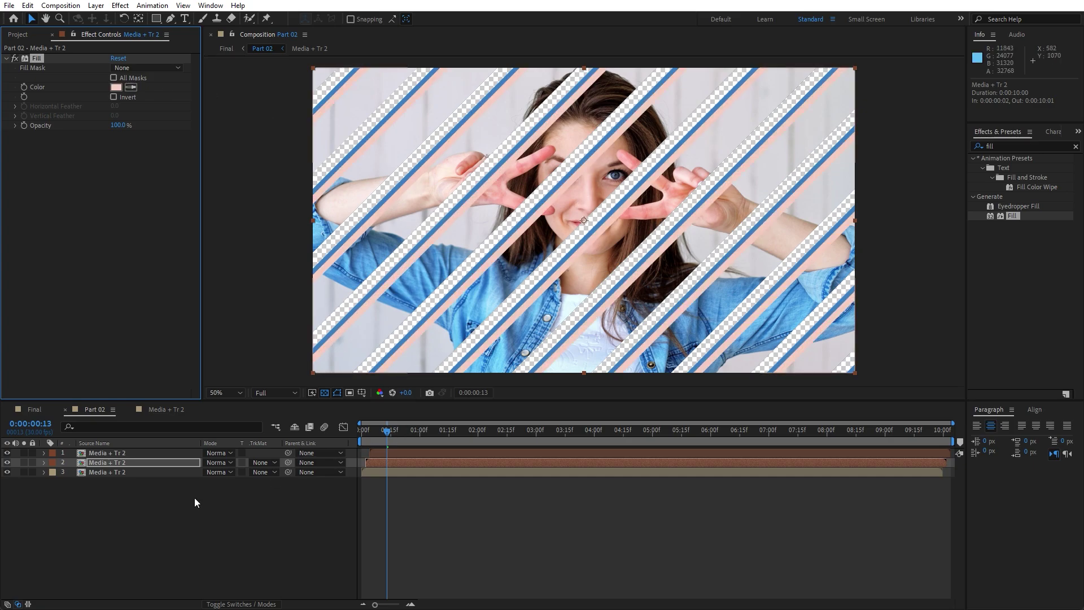
Set the Venetian Blinds direction of the Transition layer inside Media + Tr 2 to -45°.
double_click(117, 473)
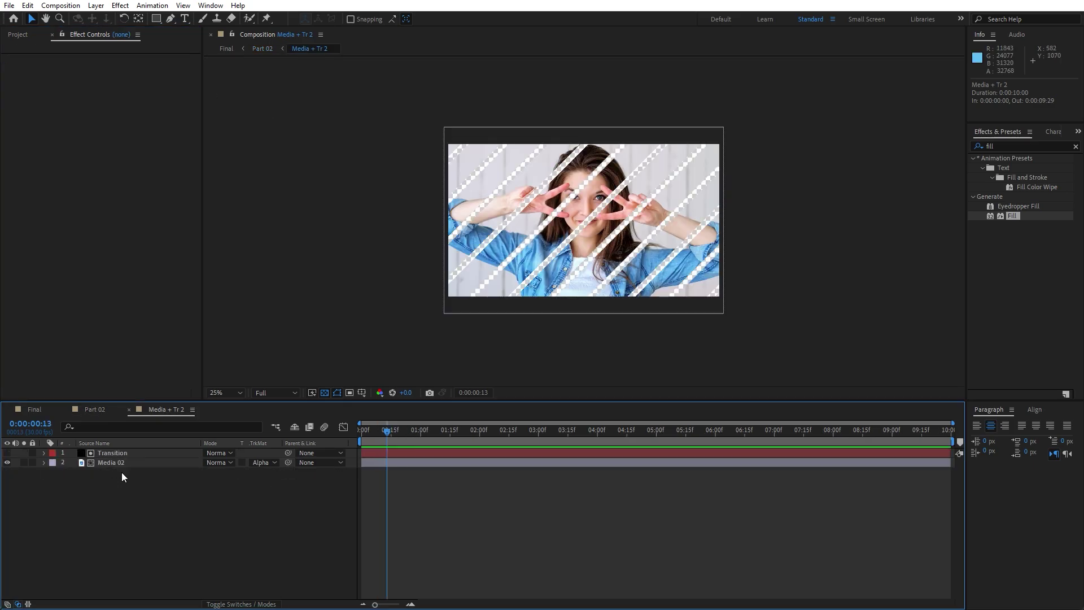
left_click(125, 456)
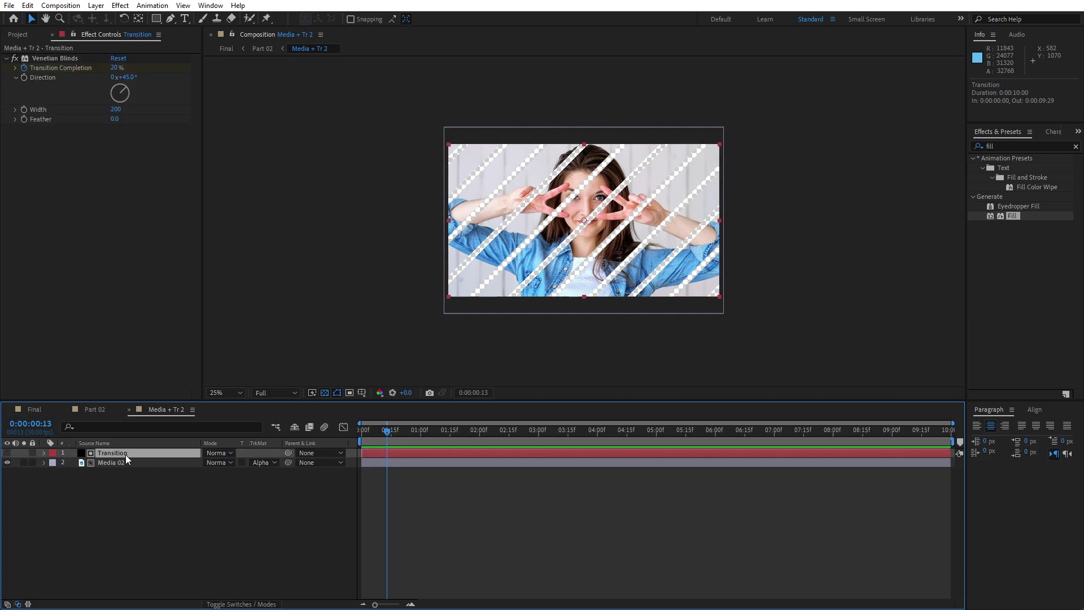
key("u")
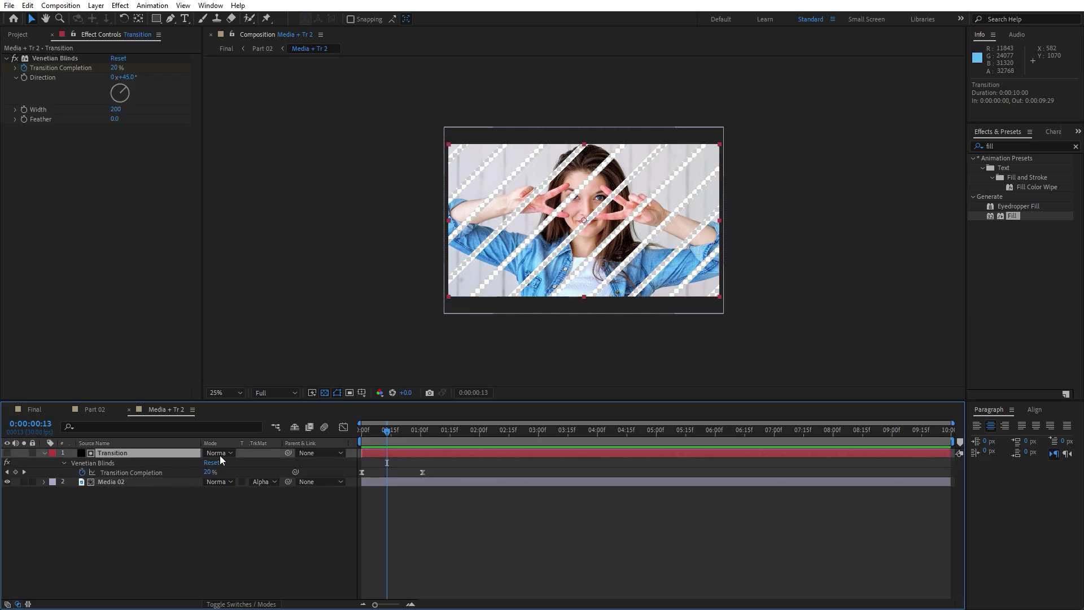
left_click(136, 209)
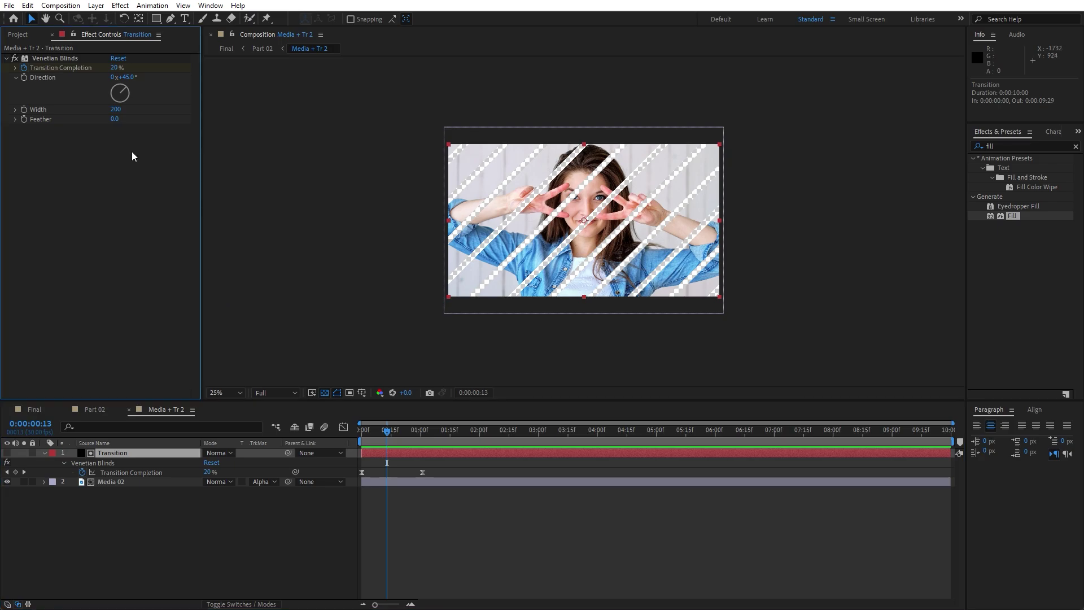
left_click(127, 77)
type("-45")
key("Return")
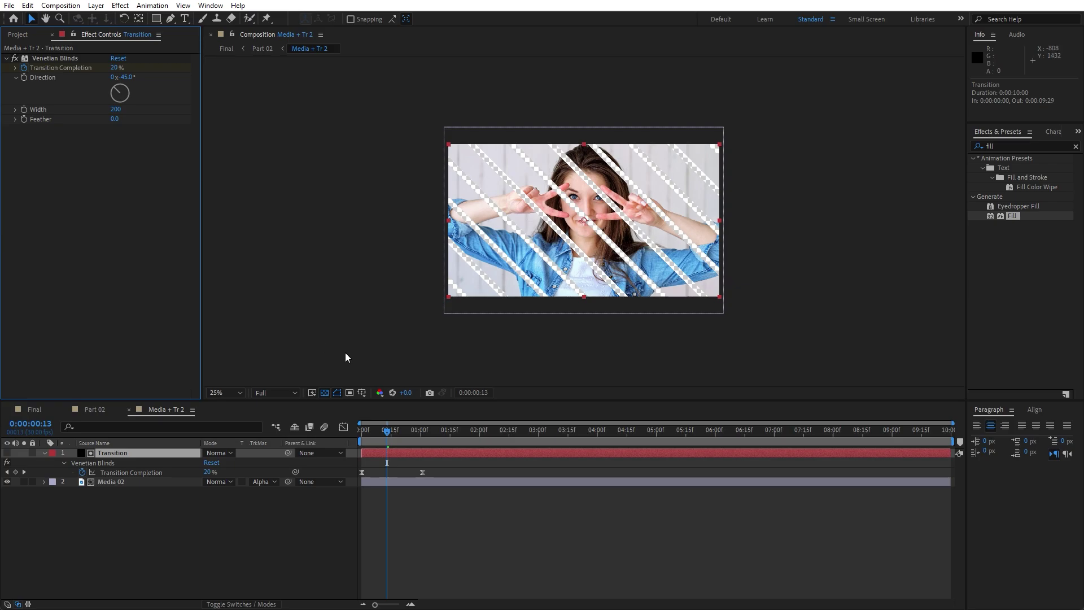
Scrub through the diagonal stripes in Media + Tr 2, collapse the Transition layer, and return to the Final composition.
left_click_drag(382, 438, 419, 437)
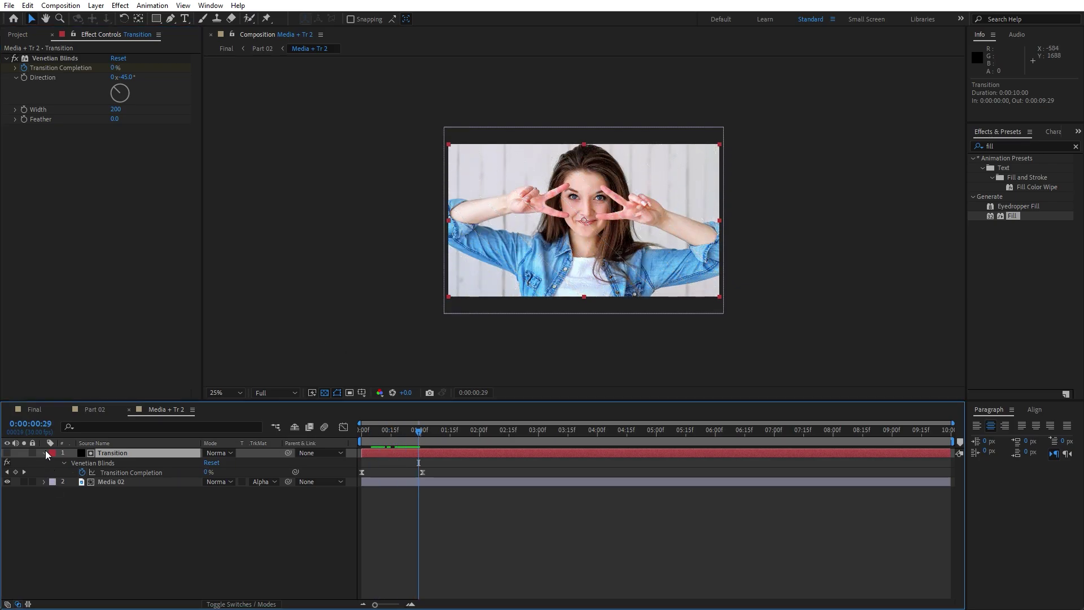
left_click(44, 452)
left_click(34, 408)
left_click(221, 559)
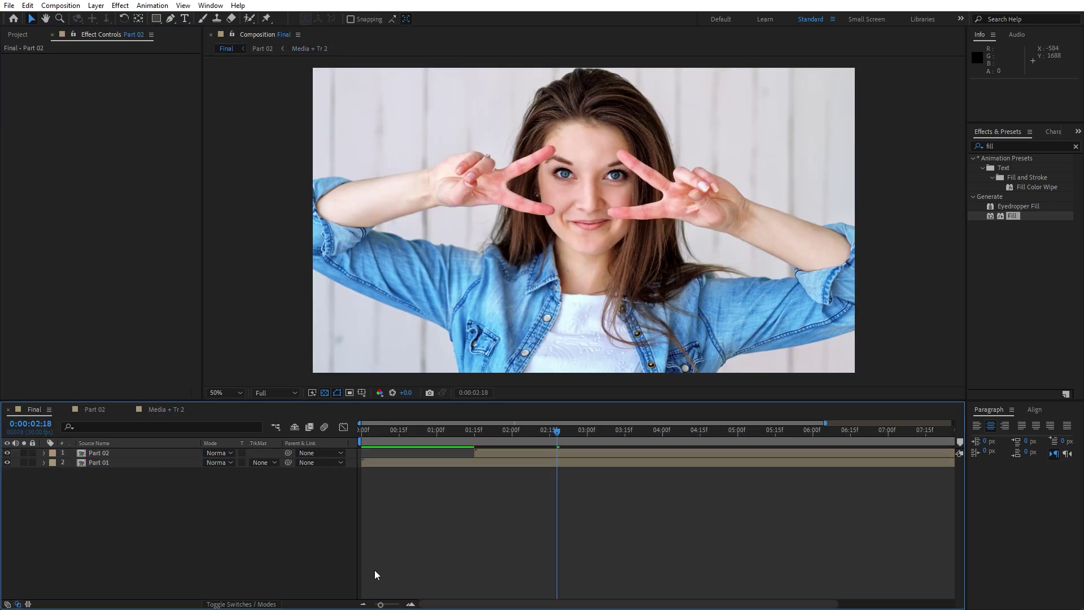
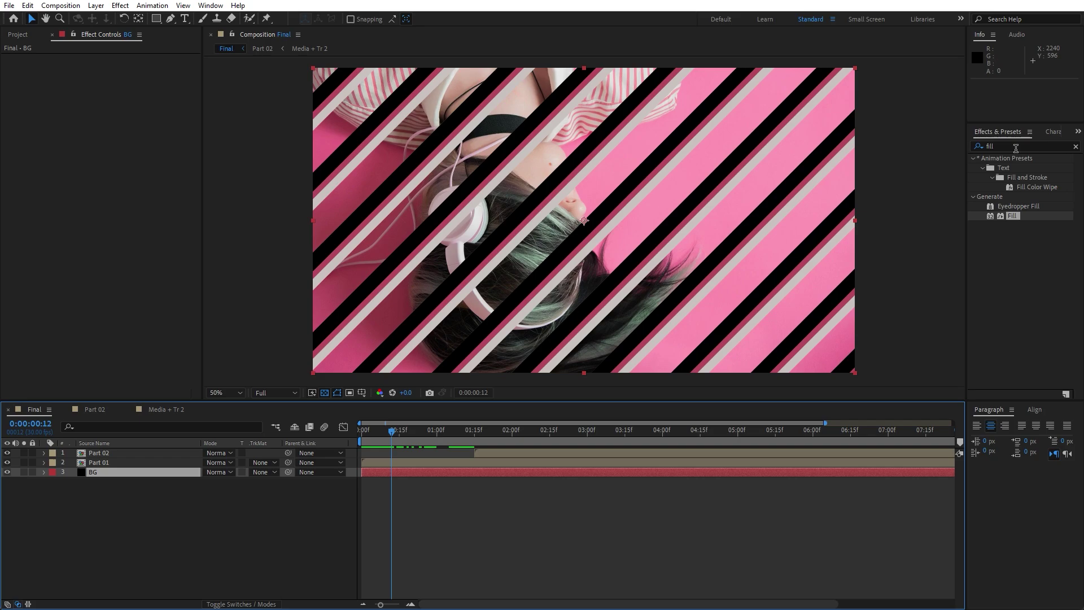
Show the project items and play back the Final composition with the BG solid beneath both parts.
left_click(51, 36)
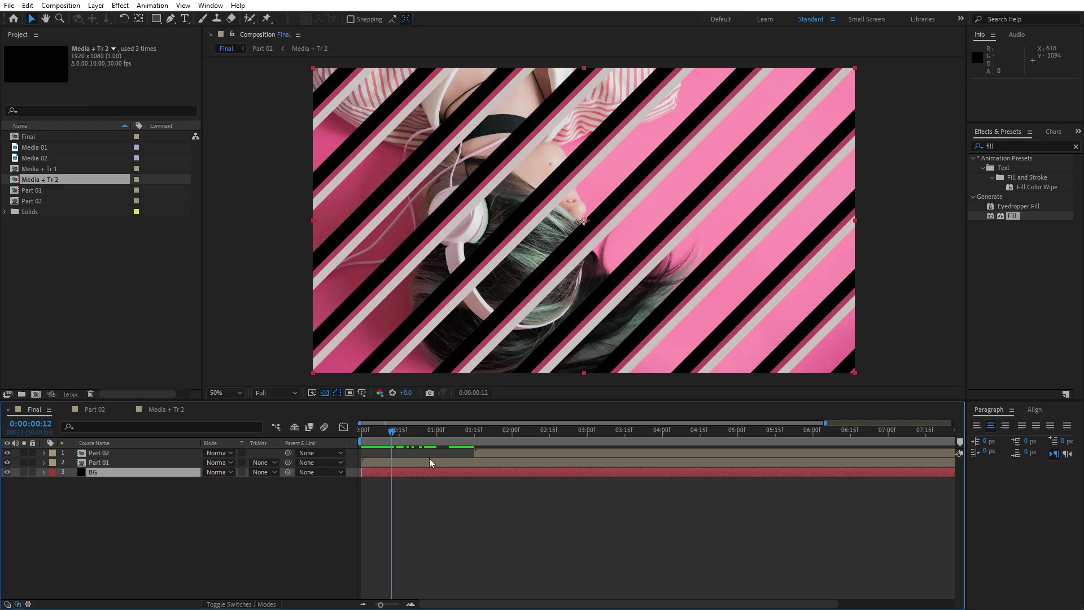
mouse_move(391, 431)
left_mouse_down()
mouse_move(371, 431)
mouse_move(393, 431)
left_mouse_up()
key("space")
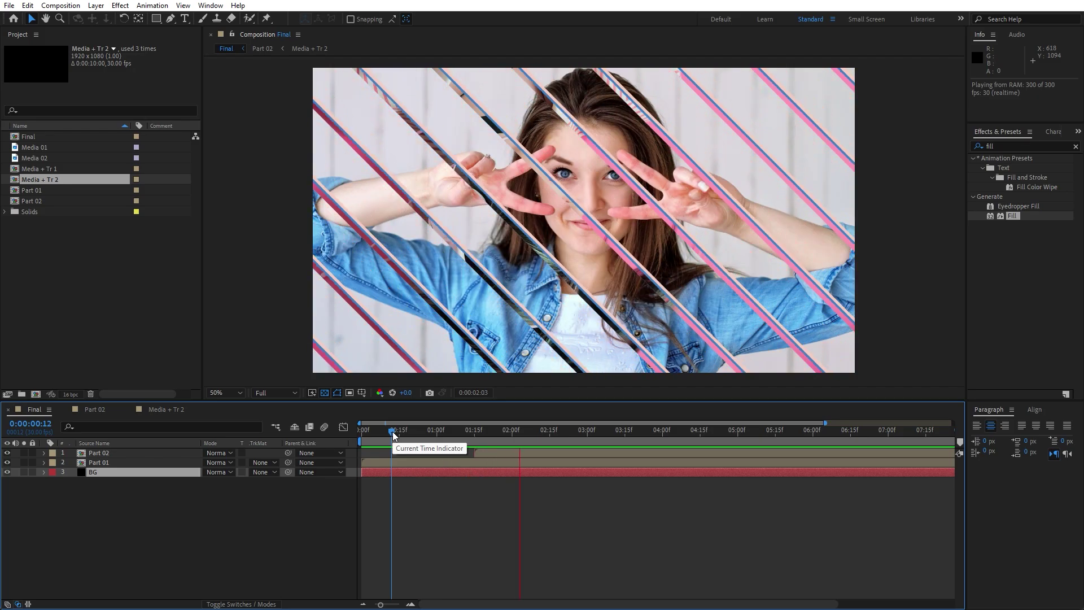
Inside Part 01's Media + Tr 1, add a Scale keyframe of 110% to the Media 01 layer at 0:00:00:00.
left_click_drag(394, 435, 328, 443)
double_click(119, 462)
double_click(97, 472)
left_click(96, 461)
key("s")
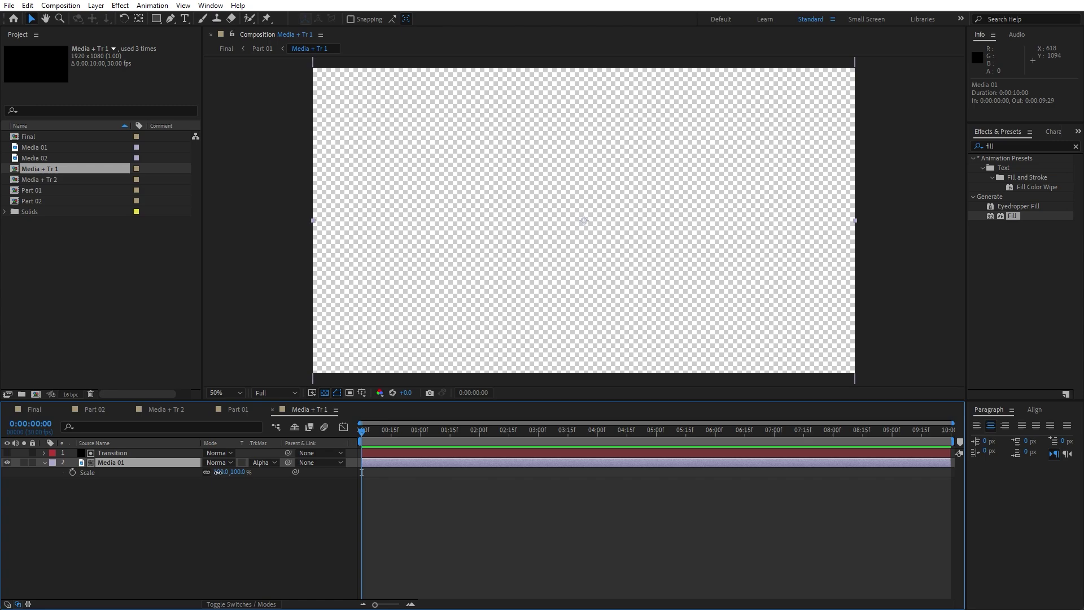
type("0")
left_click(219, 500)
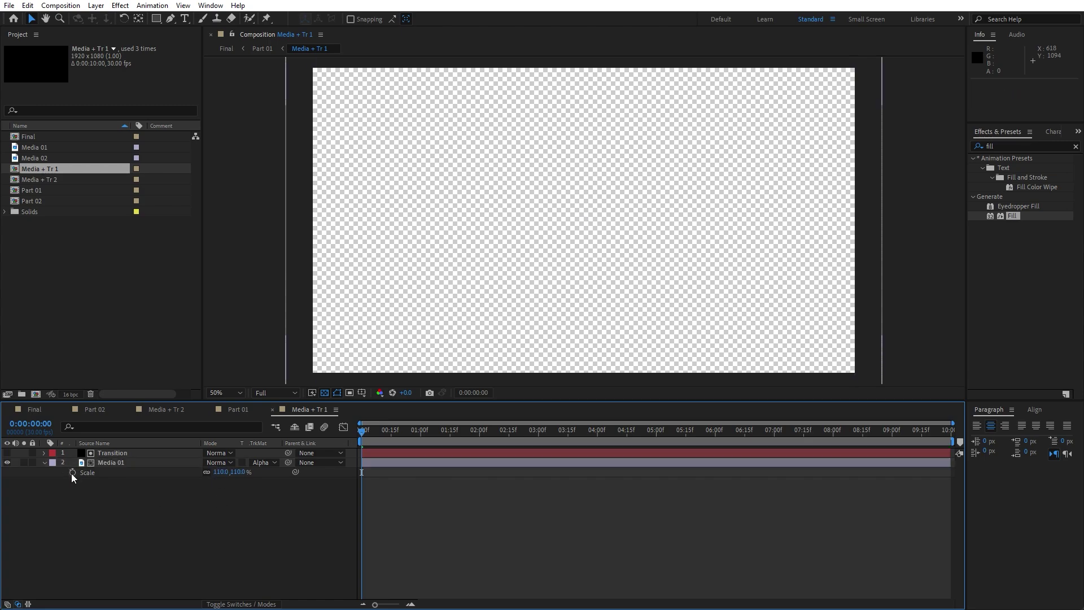
left_click(71, 471)
Keyframe the Scale of Media 01 at 100% at 0:00:04:01.
left_click_drag(372, 438, 599, 435)
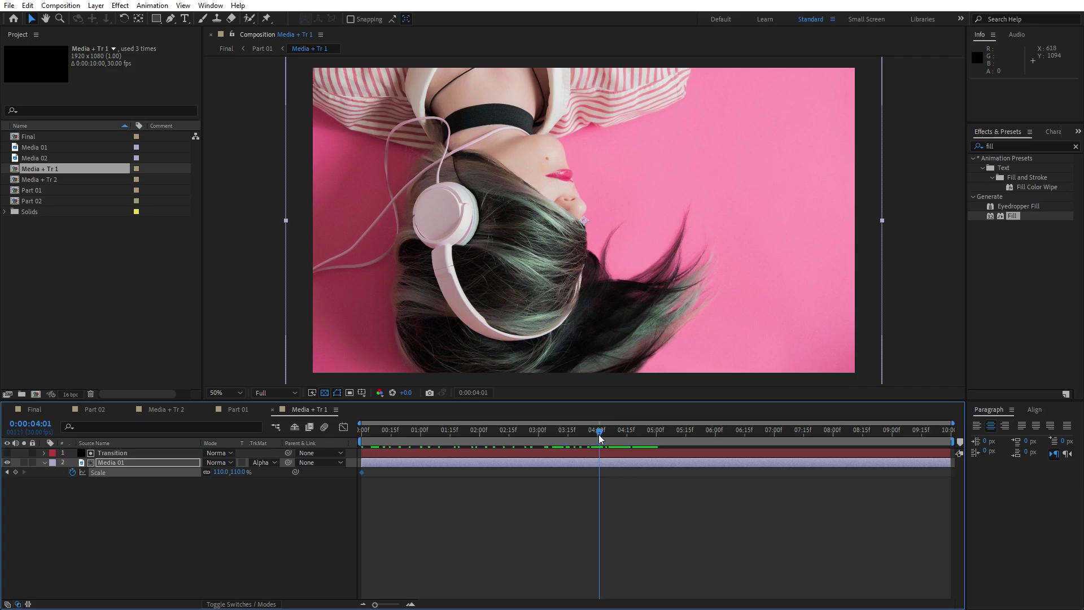
type("100")
left_click(224, 513)
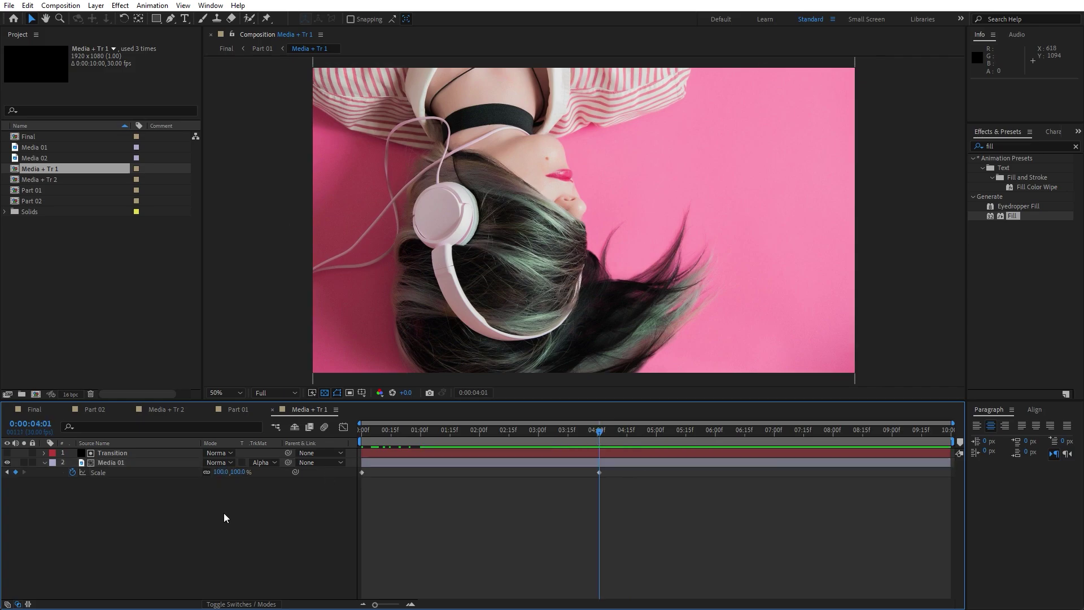
left_click(97, 473)
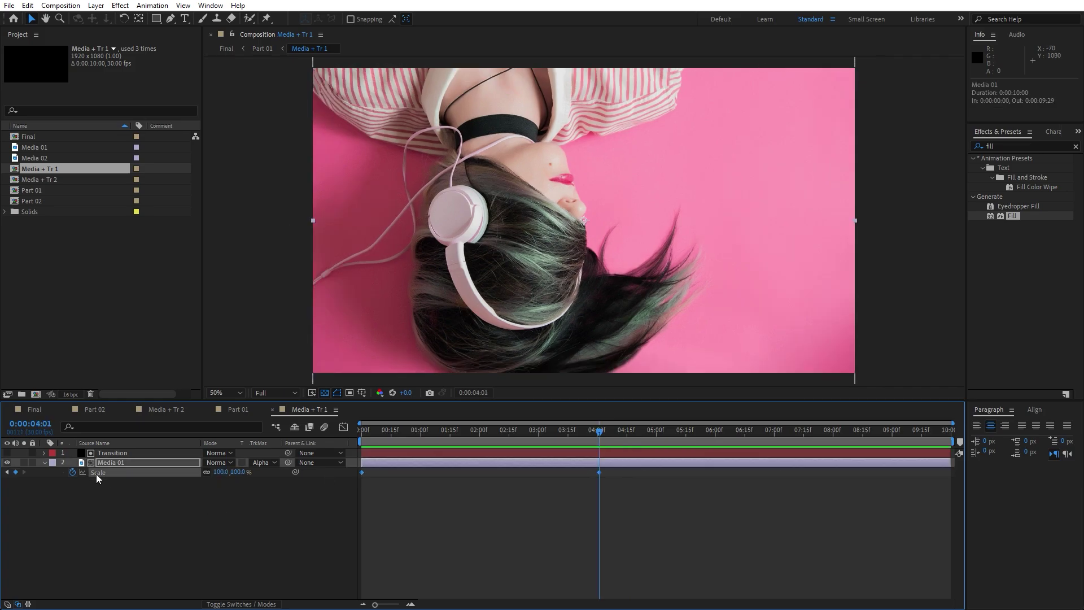
In Media + Tr 2, add a Scale keyframe of 38% to the Media 02 layer at 0:00:00:00.
left_click(170, 410)
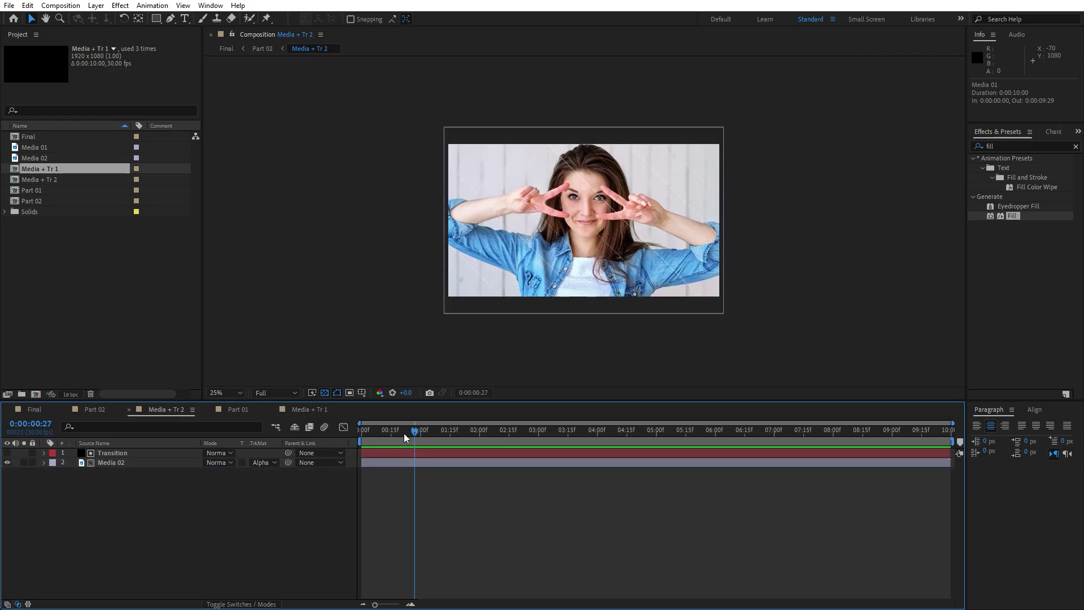
left_click_drag(416, 431, 351, 435)
left_click(138, 461)
key("s")
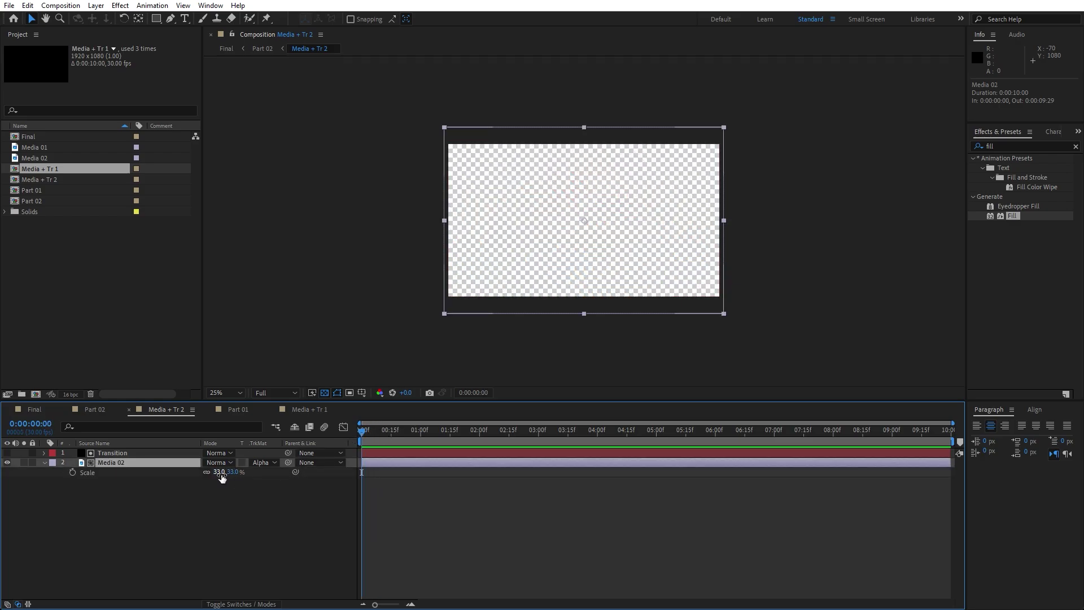
type("38")
key("Return")
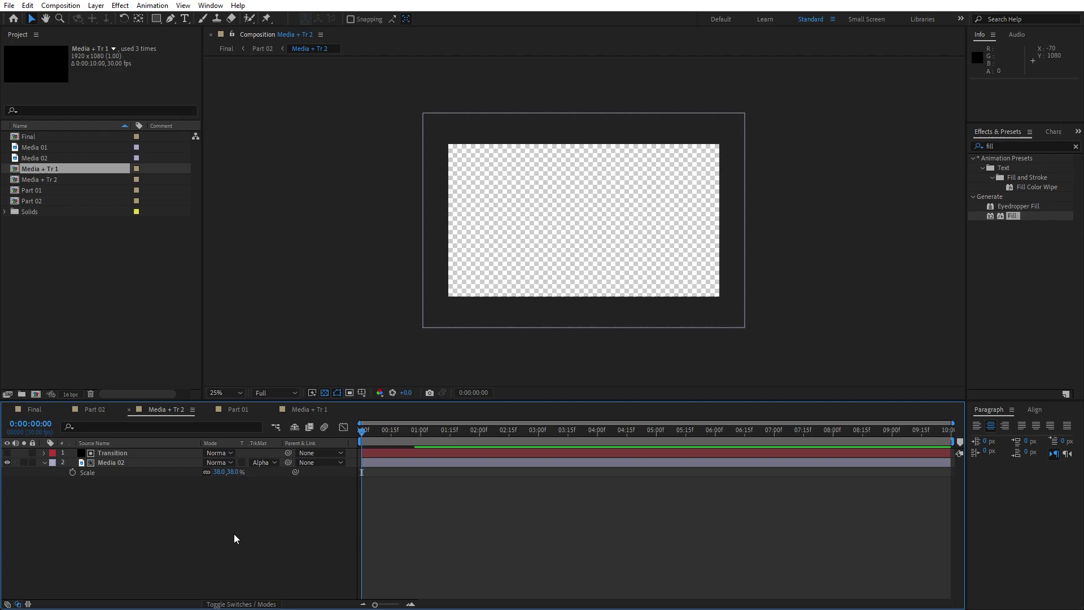
left_click(72, 472)
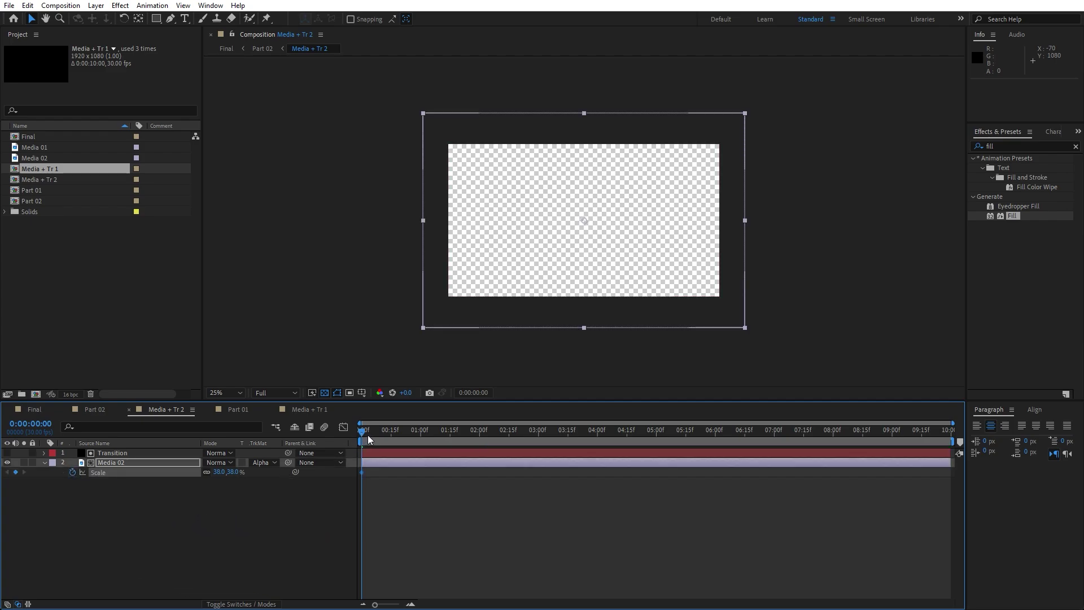
Keyframe the Scale of Media 02 at 33% at 0:00:04:00.
left_click_drag(368, 435, 465, 437)
left_click_drag(599, 437, 596, 437)
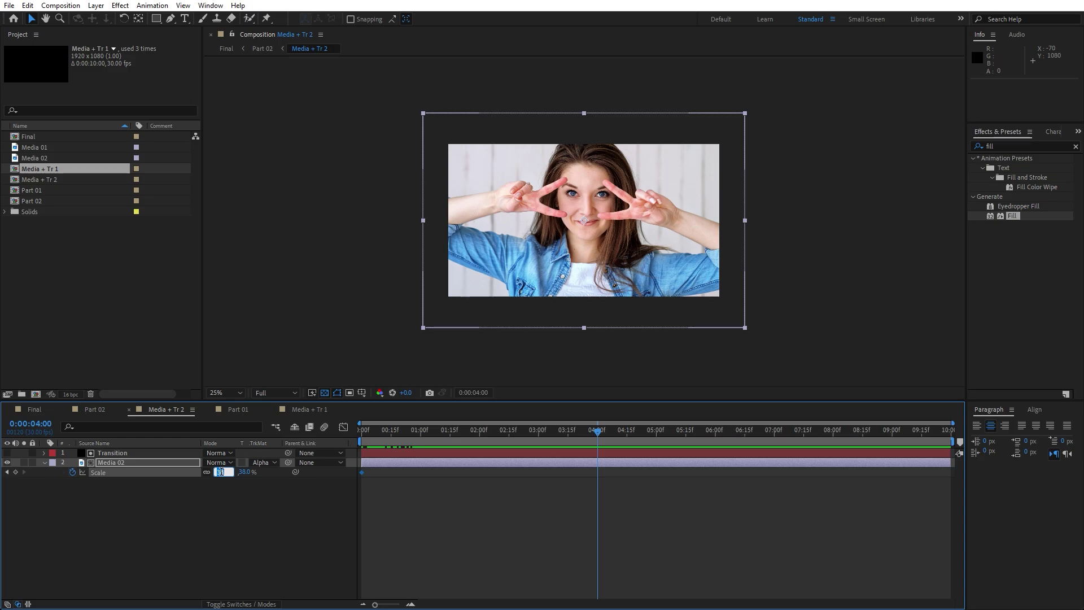
left_click(225, 502)
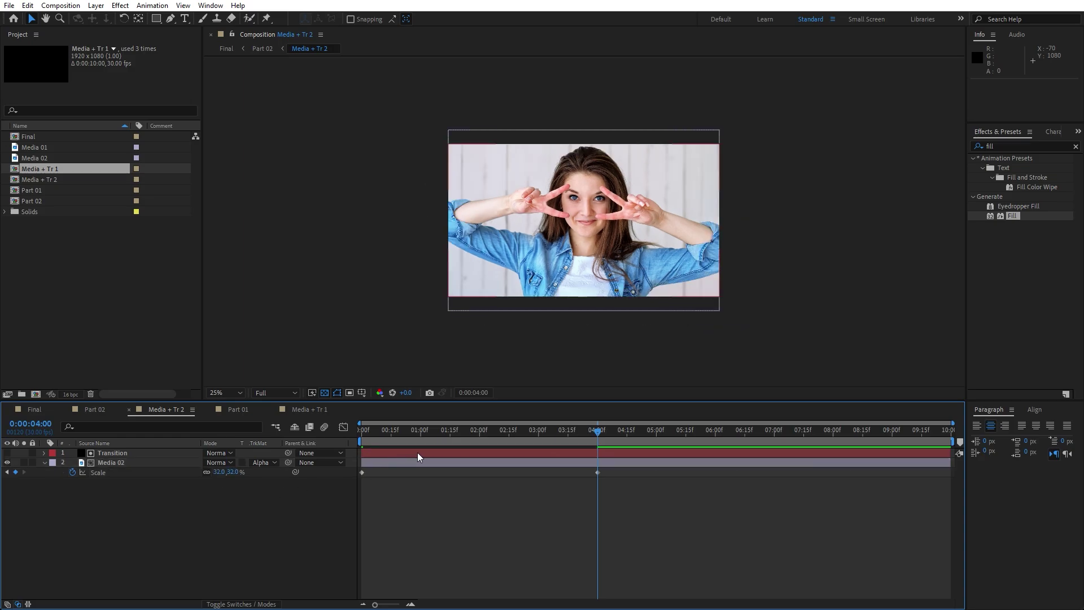
type("33")
left_click(199, 530)
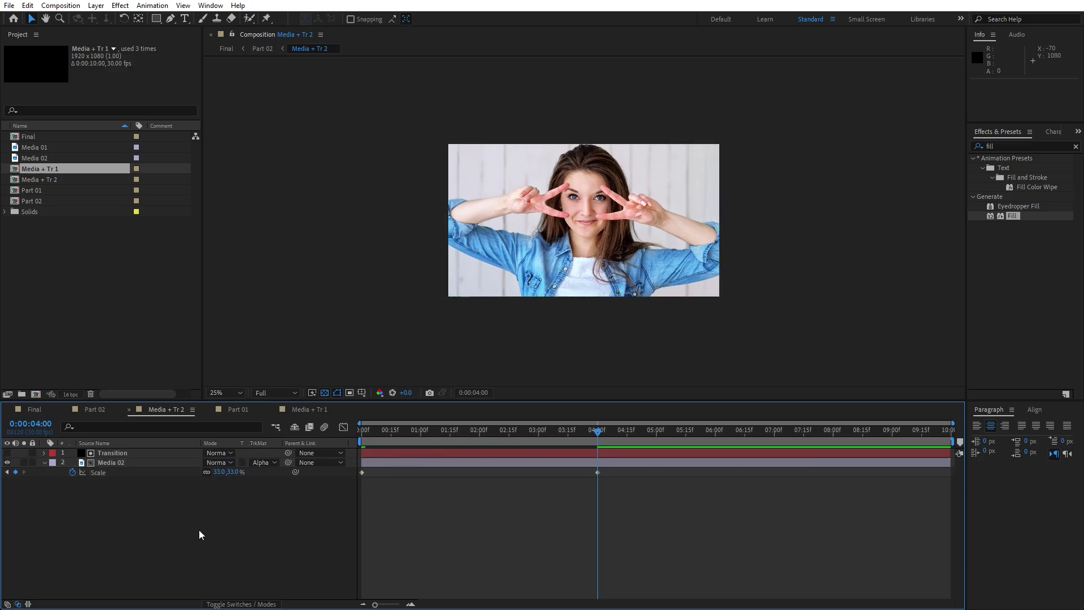
Preview the Media 02 scale animation in Media + Tr 2 and collapse the layer's properties.
key("space")
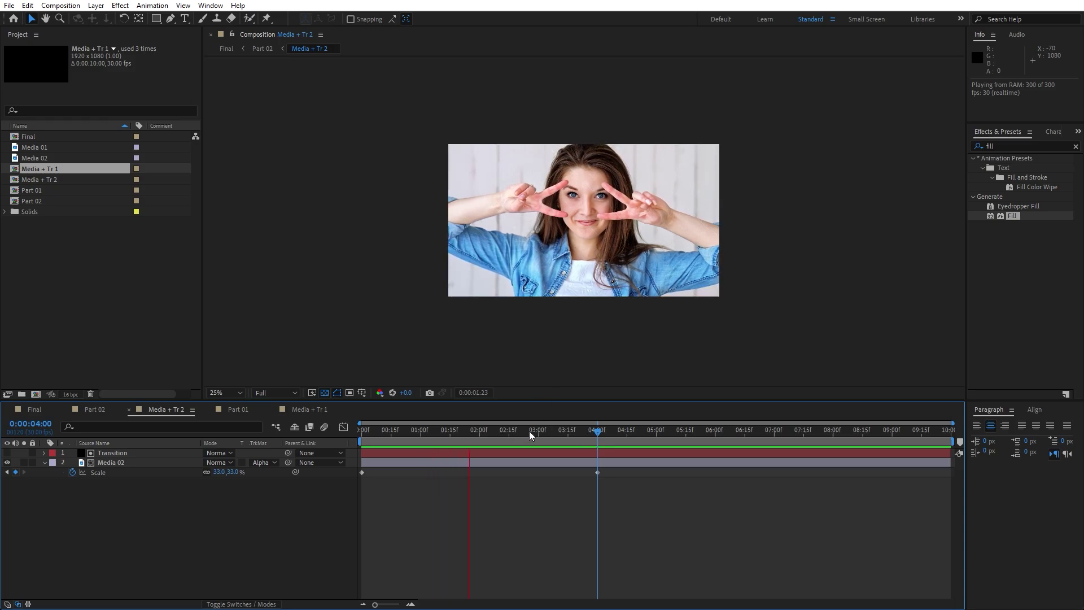
left_click_drag(538, 431, 458, 433)
left_click(45, 463)
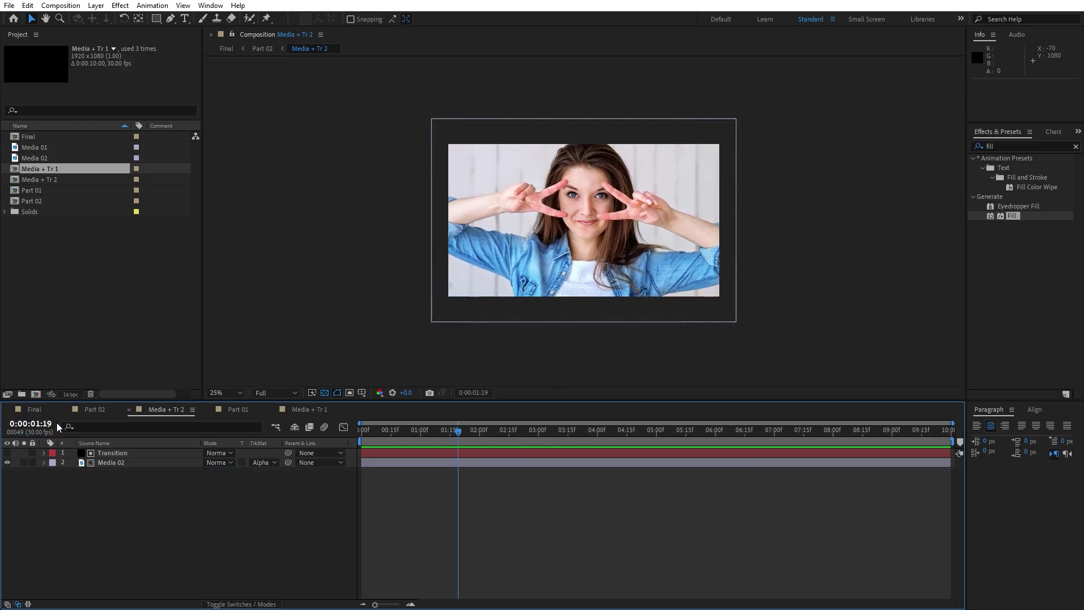
Close the timelines of Part 01, Part 02, Media + Tr 1 and Media + Tr 2, keeping only Final open.
left_click(65, 410)
left_click(65, 410)
left_click(66, 410)
left_click(65, 410)
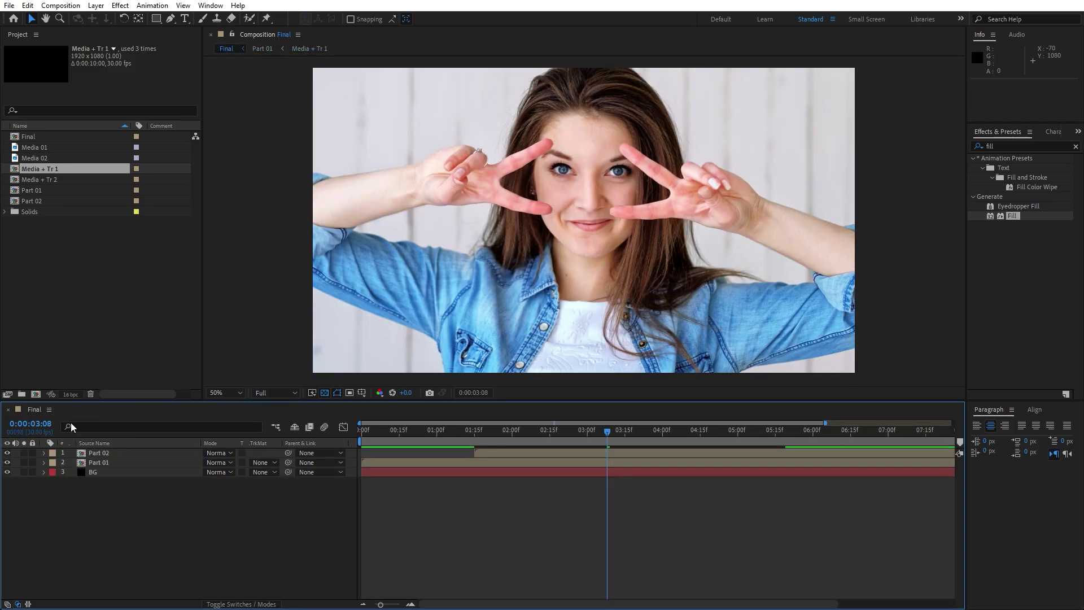
Play back the Final composition repeatedly to review both striped transitions together with the scale animation of the images.
key("space")
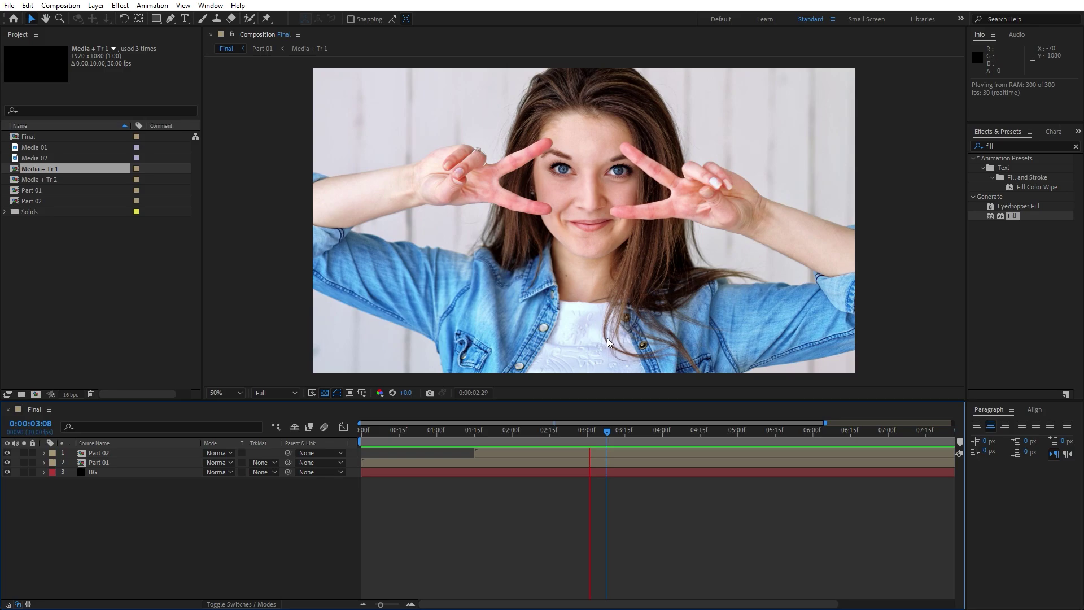
left_click(644, 435)
key("space")
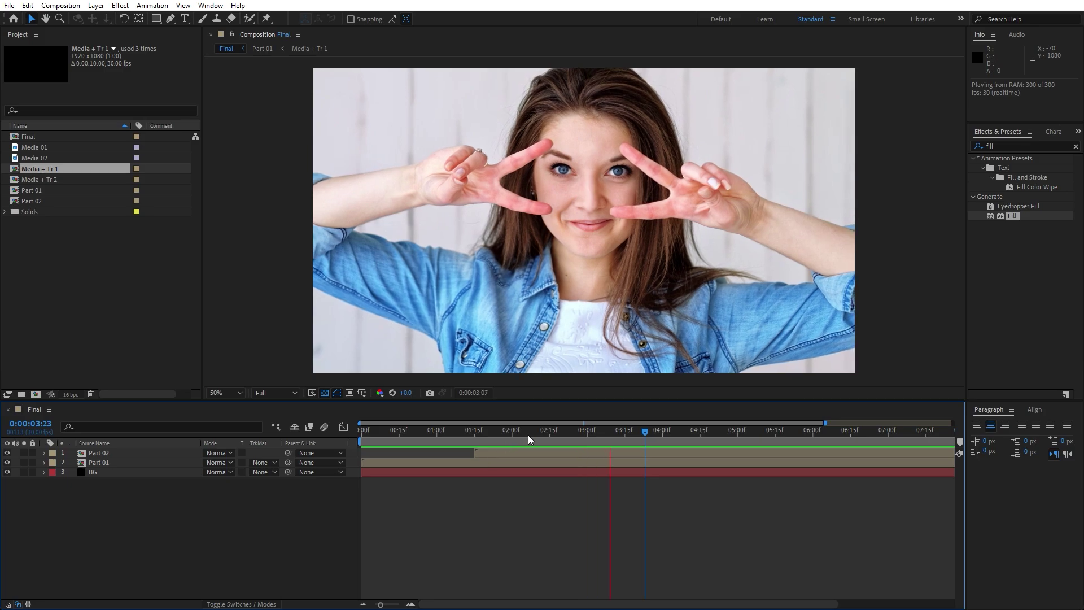
left_click(526, 435)
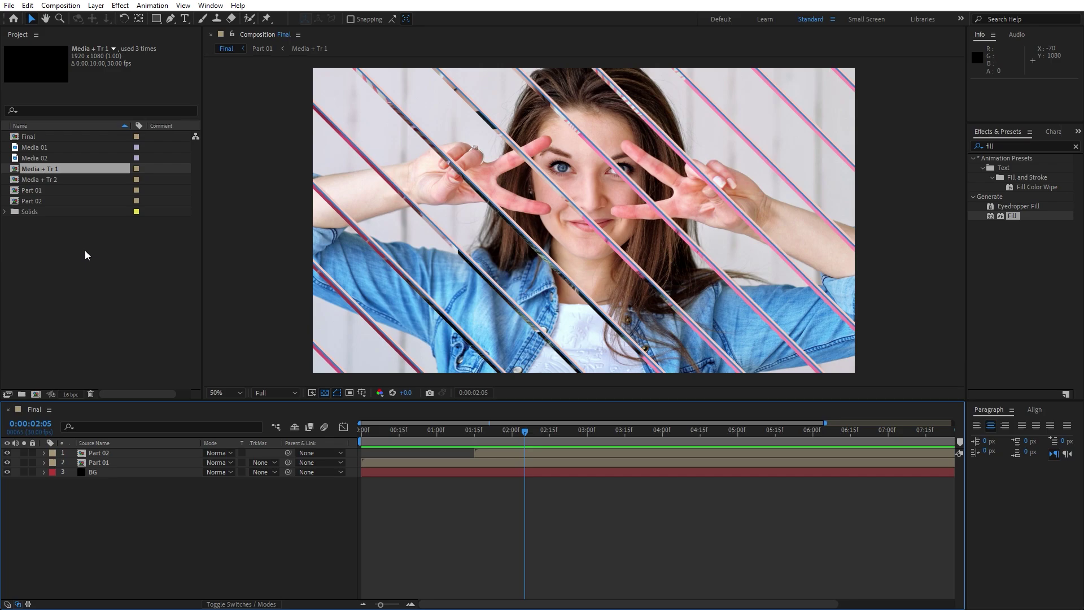
left_click(485, 434)
key("space")
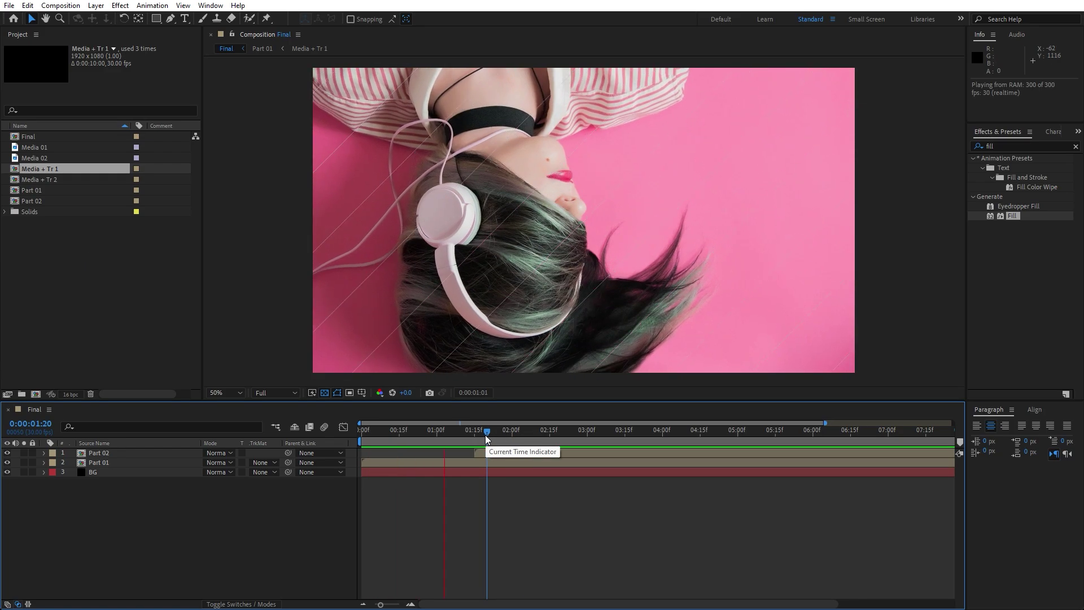
left_click_drag(485, 435, 494, 429)
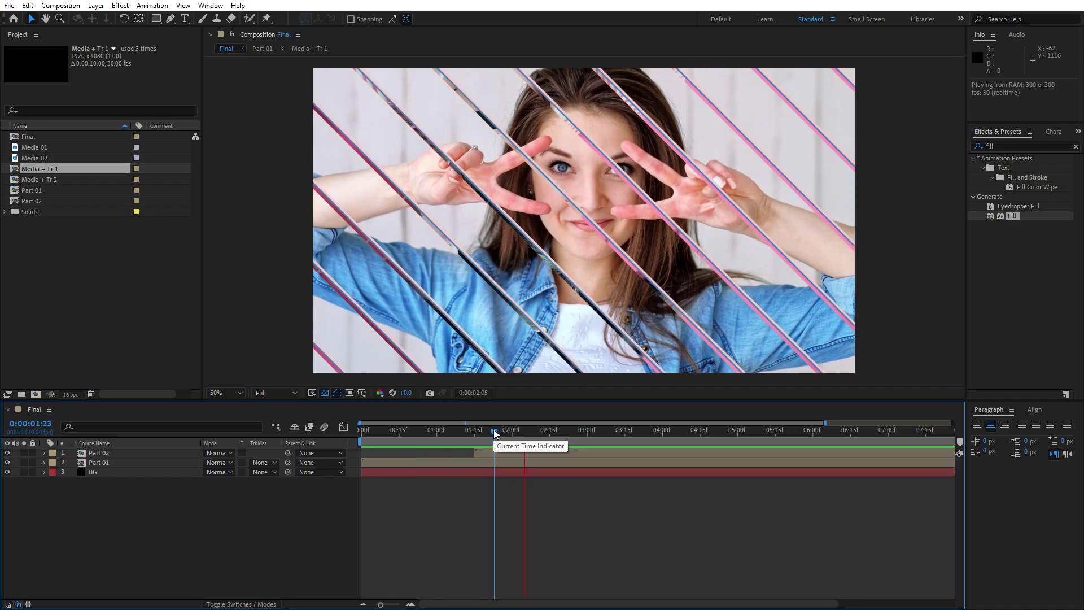
left_click(590, 431)
key("space")
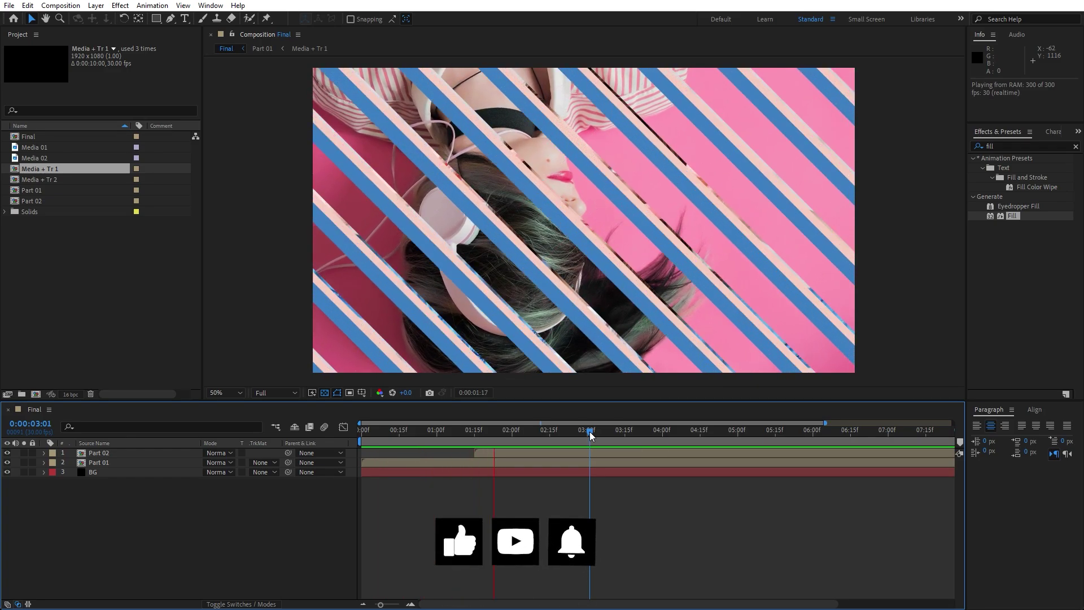
key("space")
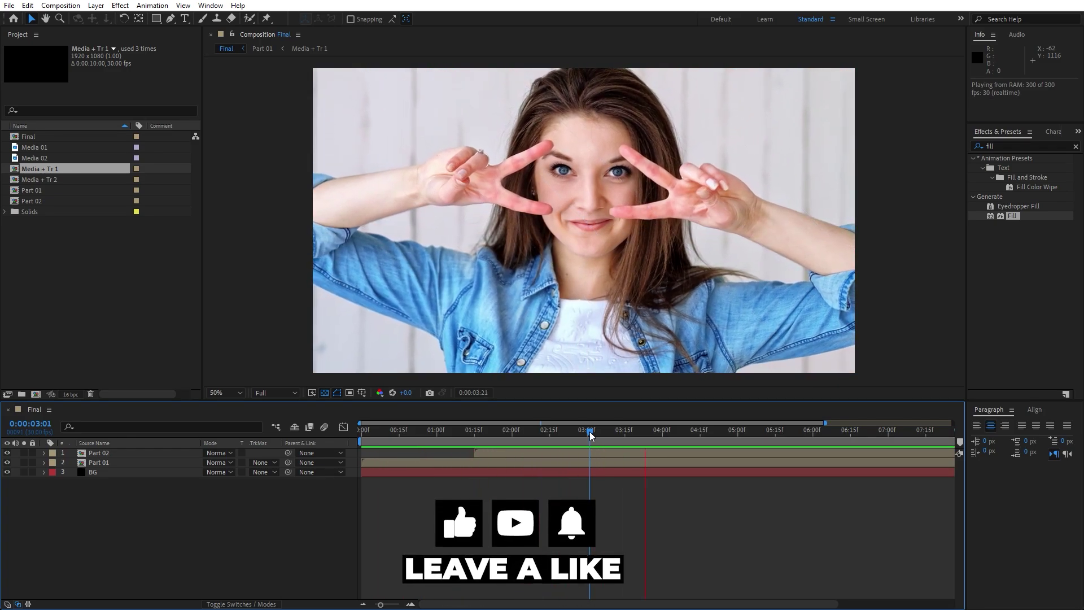
key("space")
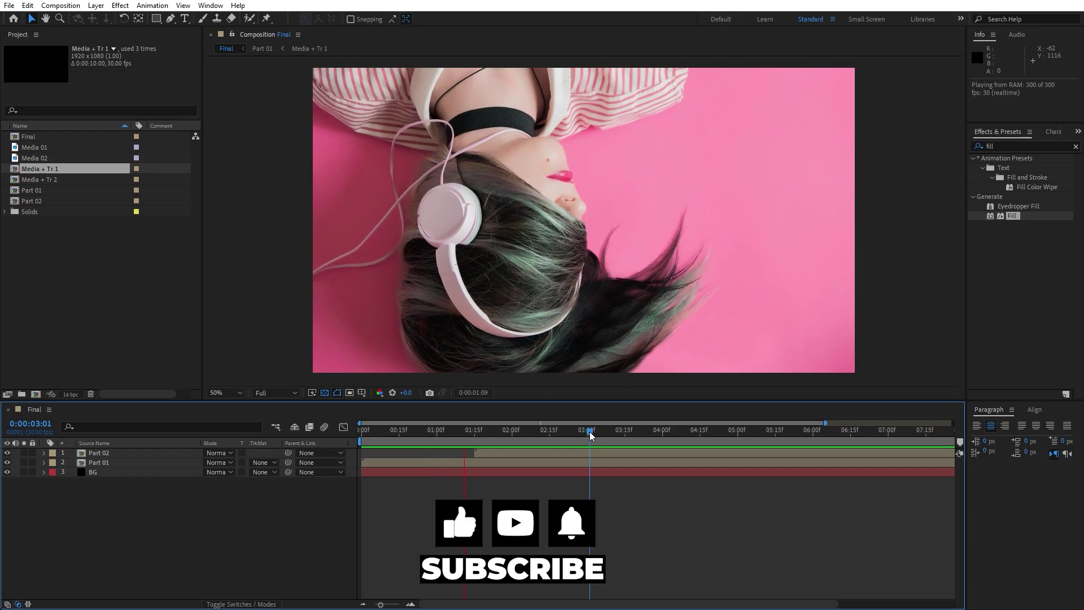
key("space")
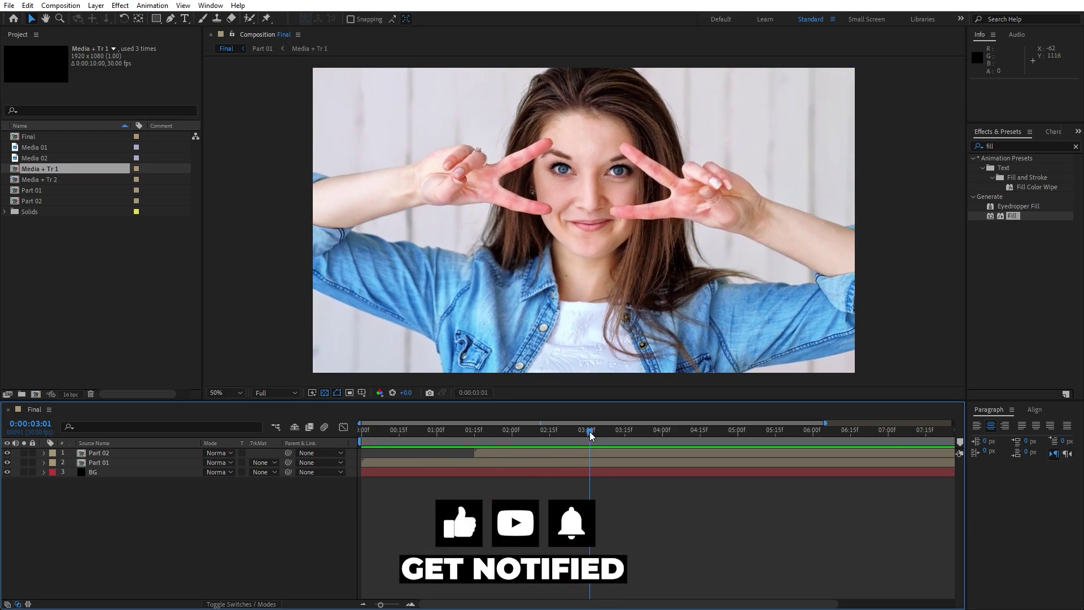
key("space")
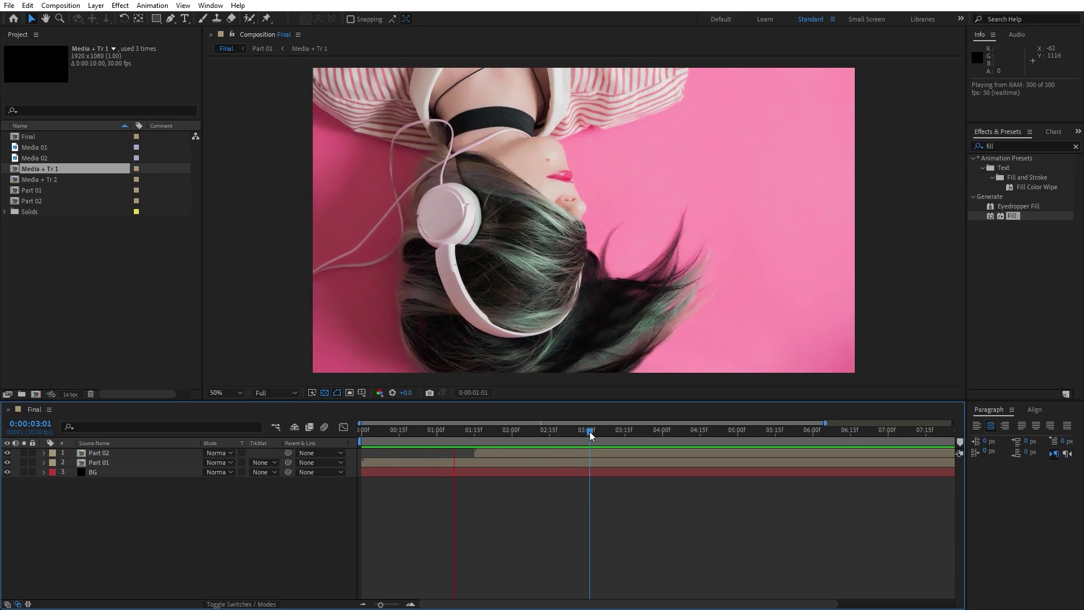
key("space")
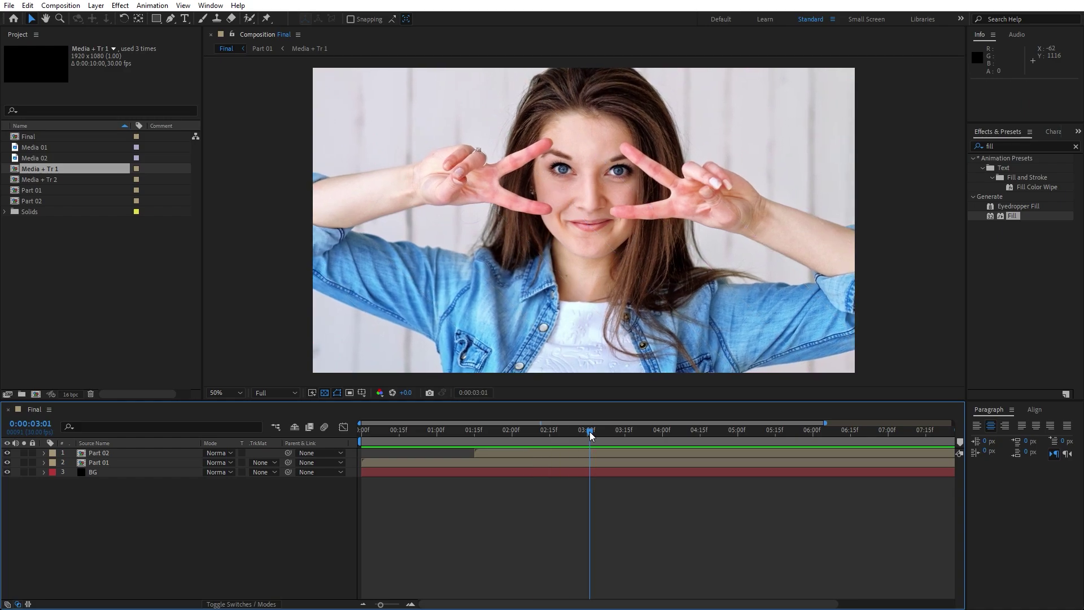
key("space")
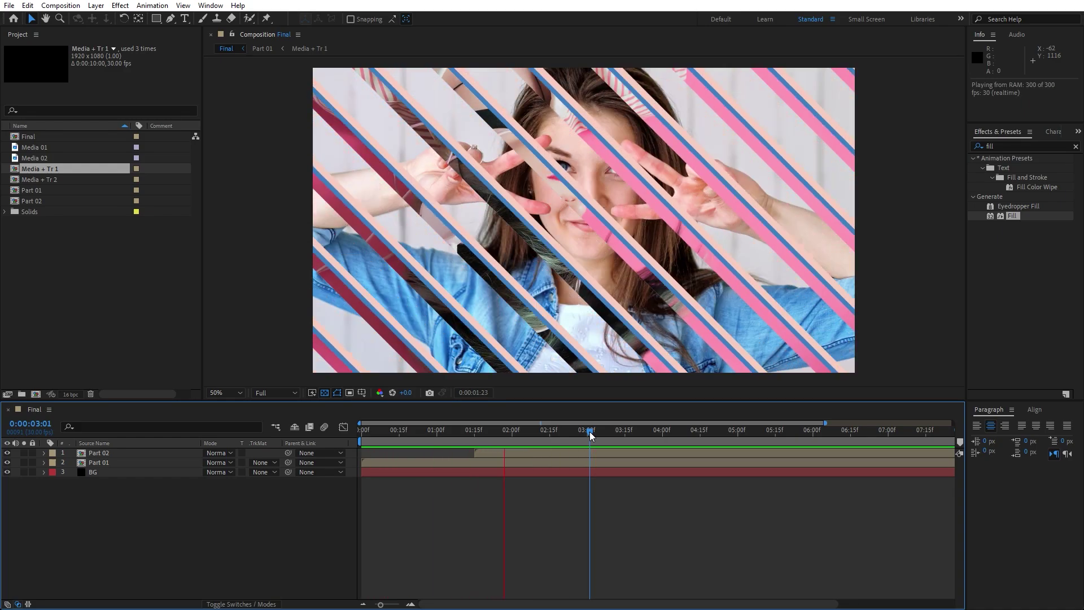
key("space")
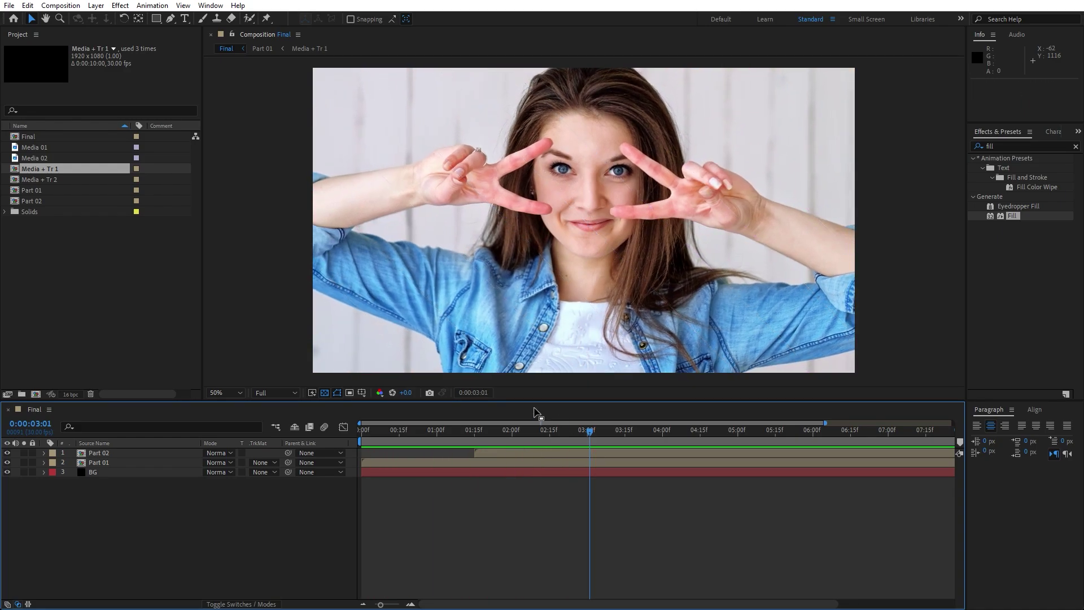
Scrub through the blue and pink striped transition into Part 02, then replay the full Final composition.
mouse_move(550, 435)
left_mouse_down()
mouse_move(517, 432)
mouse_move(532, 430)
left_mouse_up()
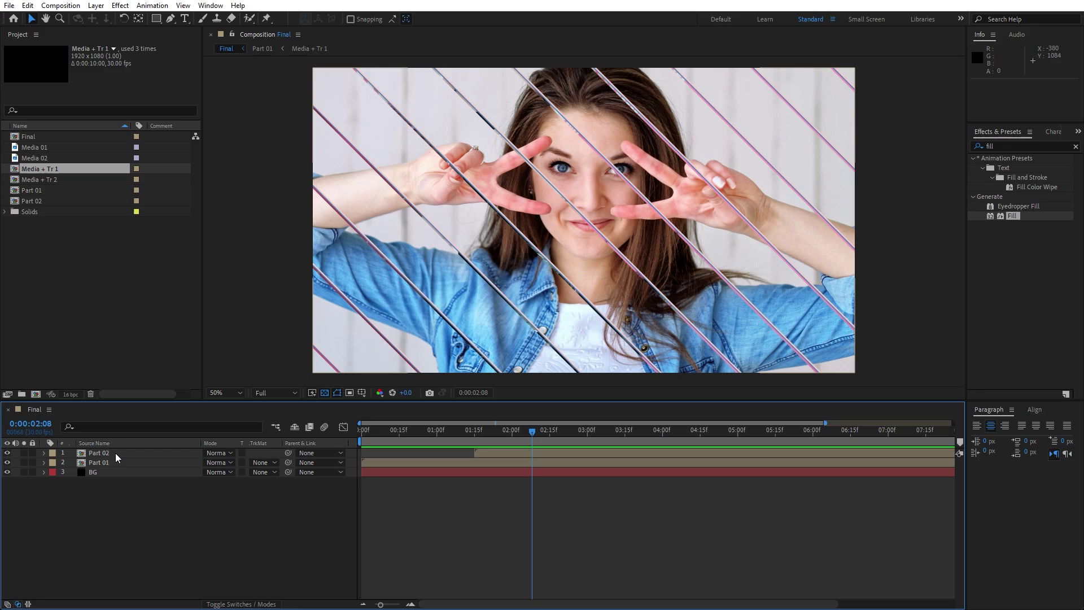
left_click_drag(527, 435, 461, 431)
key("space")
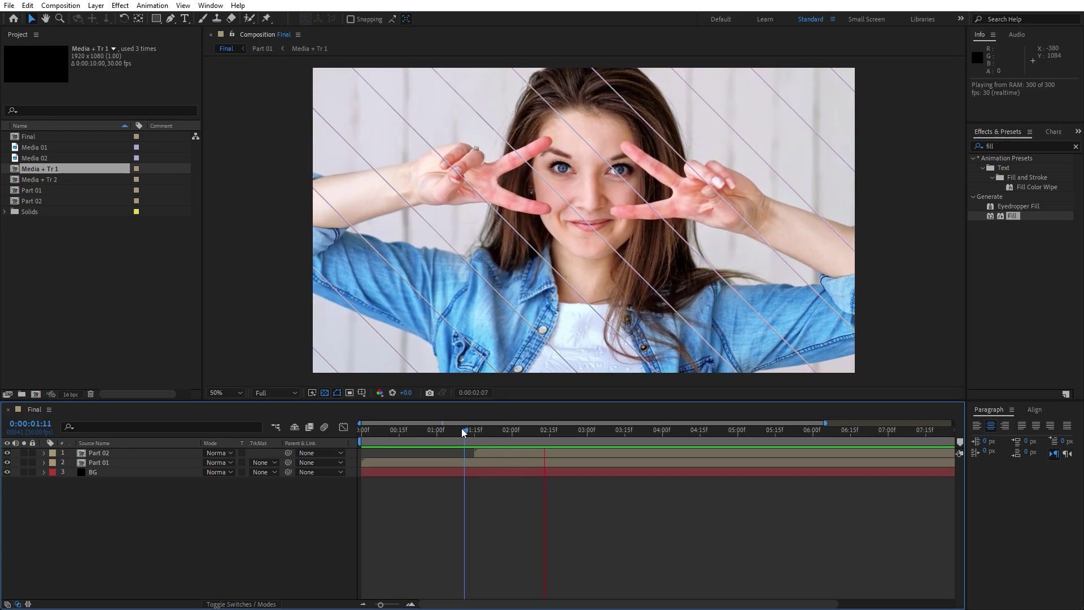
left_click(480, 432)
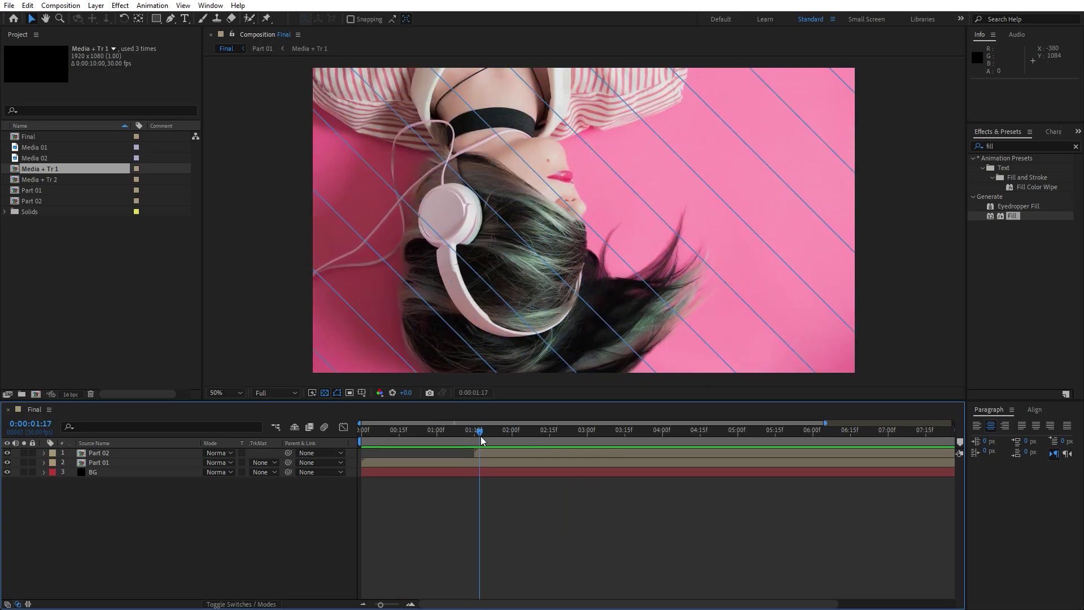
key("space")
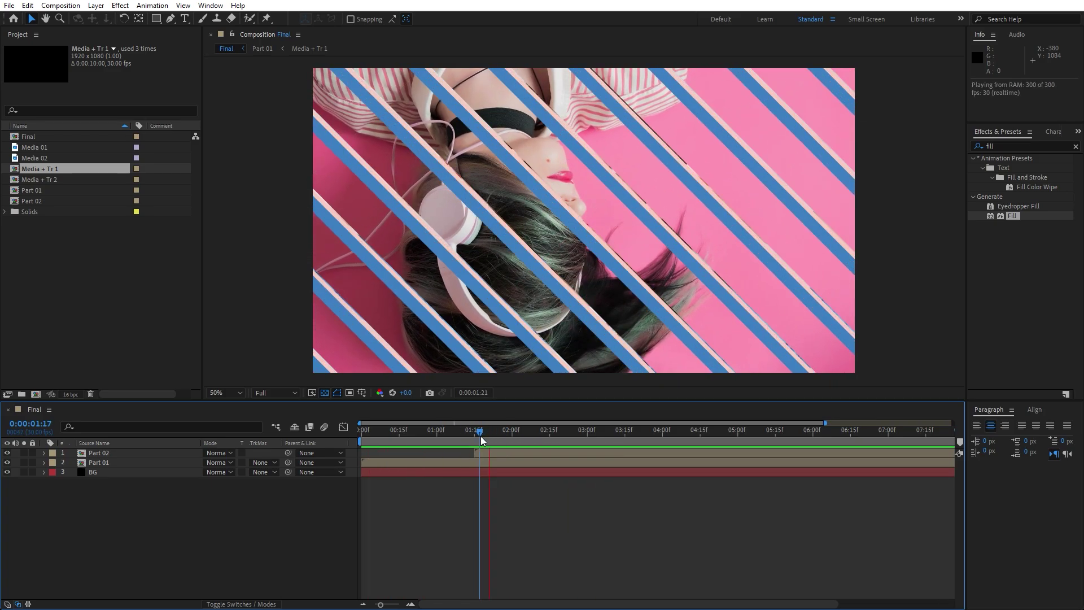
left_click(439, 431)
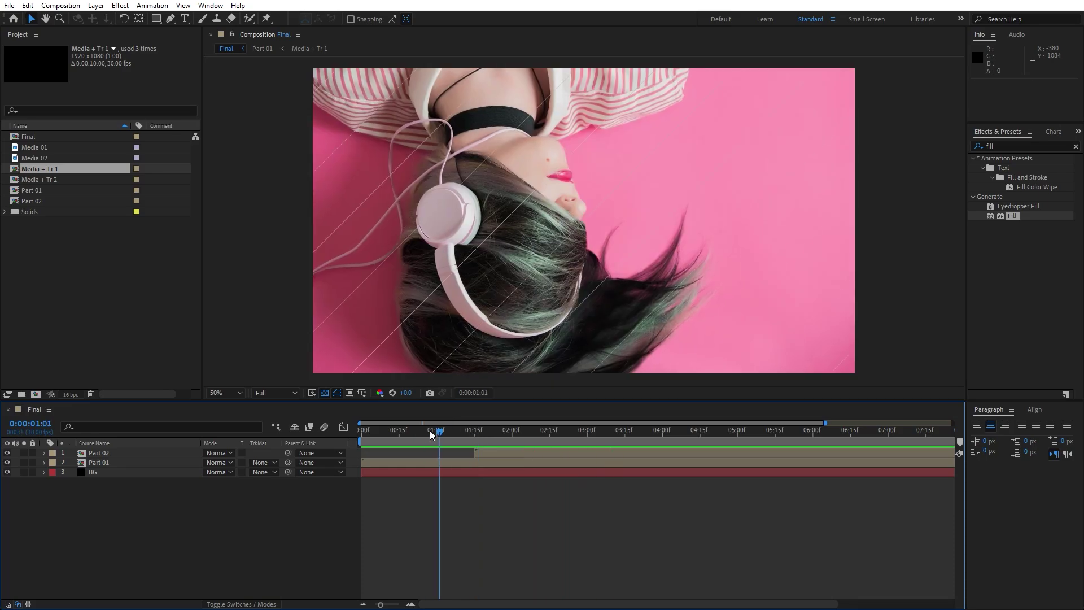
left_click(379, 432)
key("space")
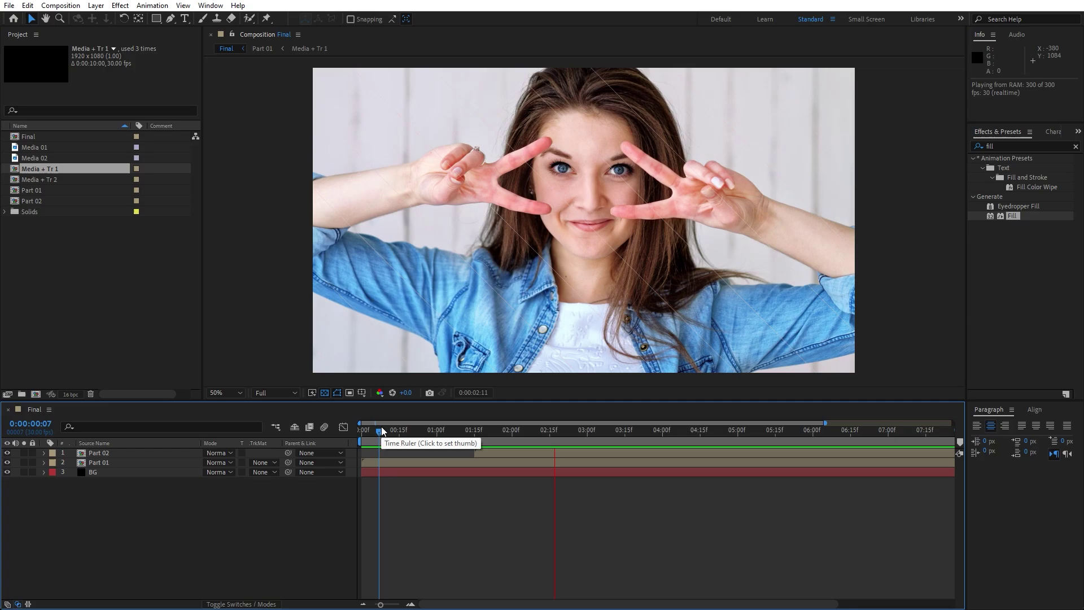
key("space")
key("space")
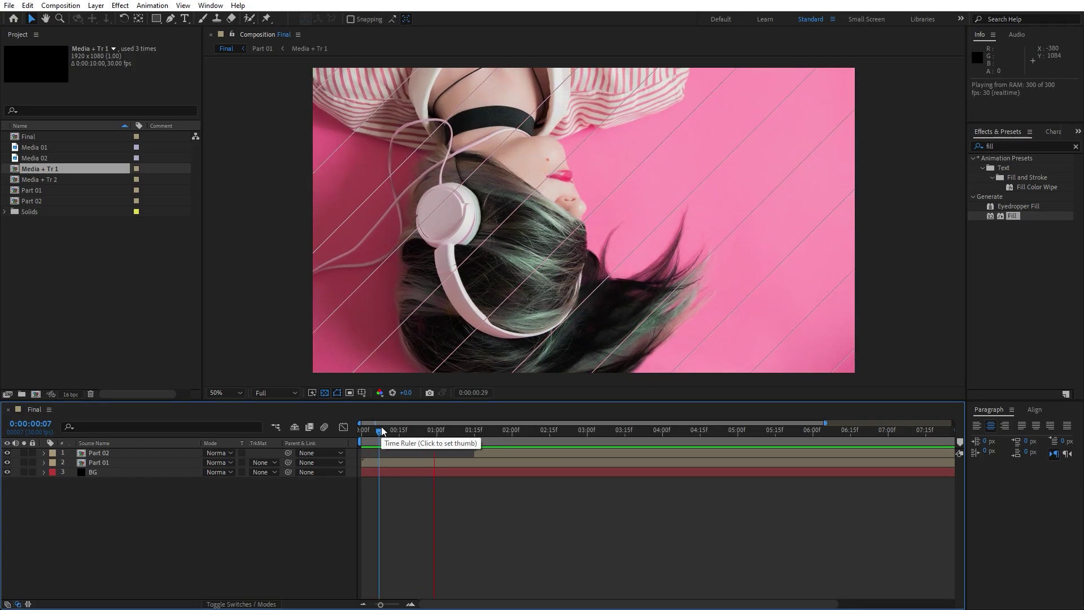